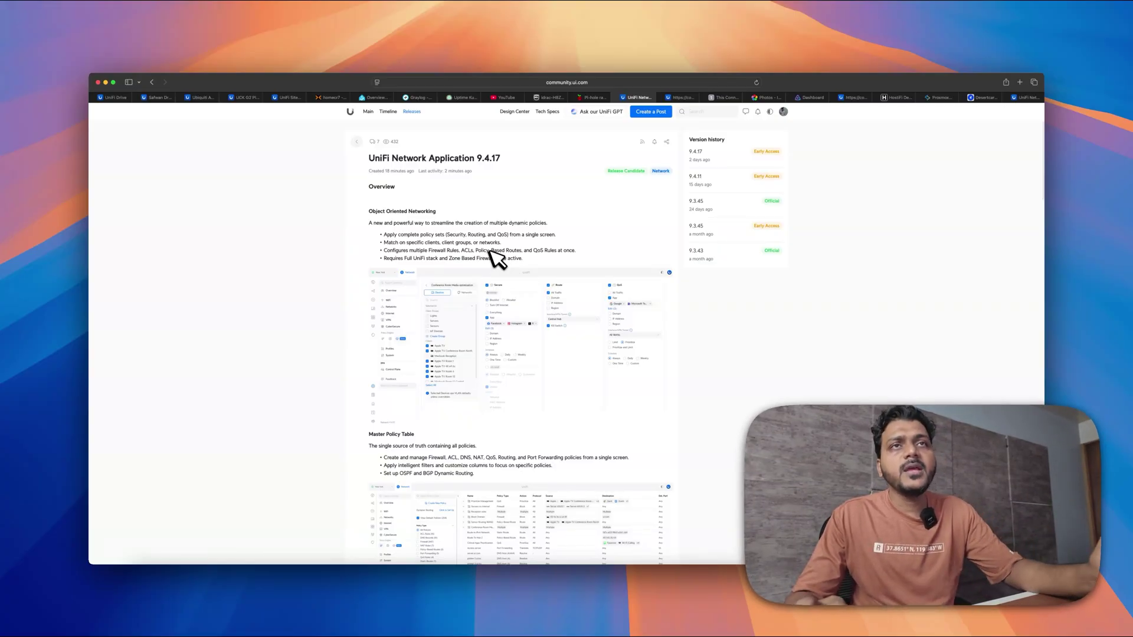
- Read through the UniFi Network Application 9.4.17 release notes, covering Object Oriented Networking, the Master Policy Table and the improvements
scroll(516, 313, down, 3)
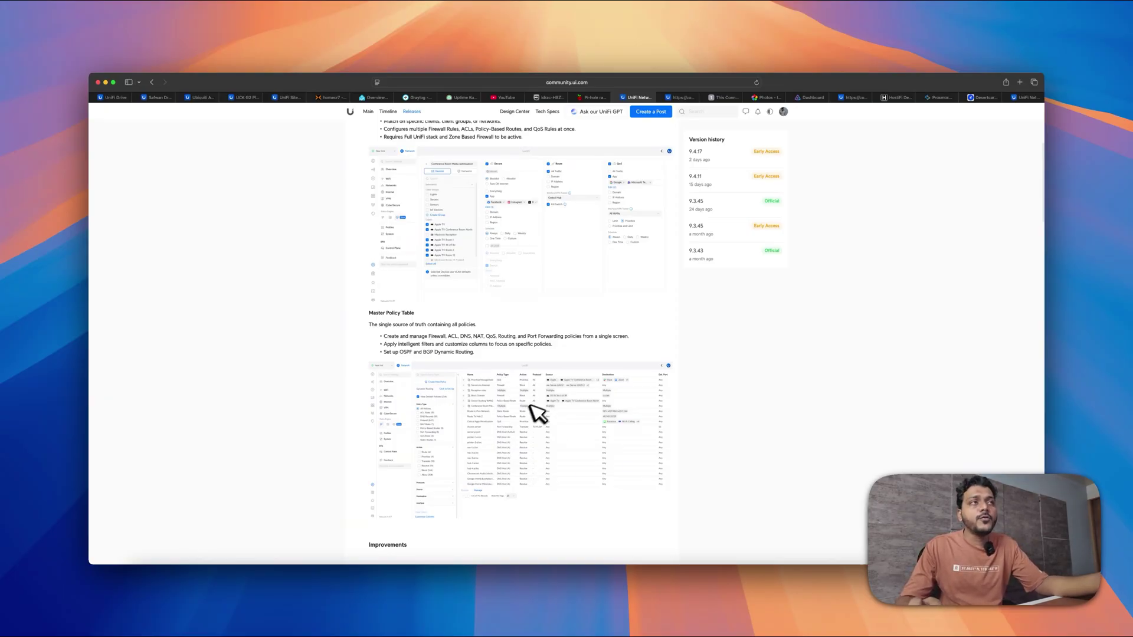
scroll(498, 419, down, 1)
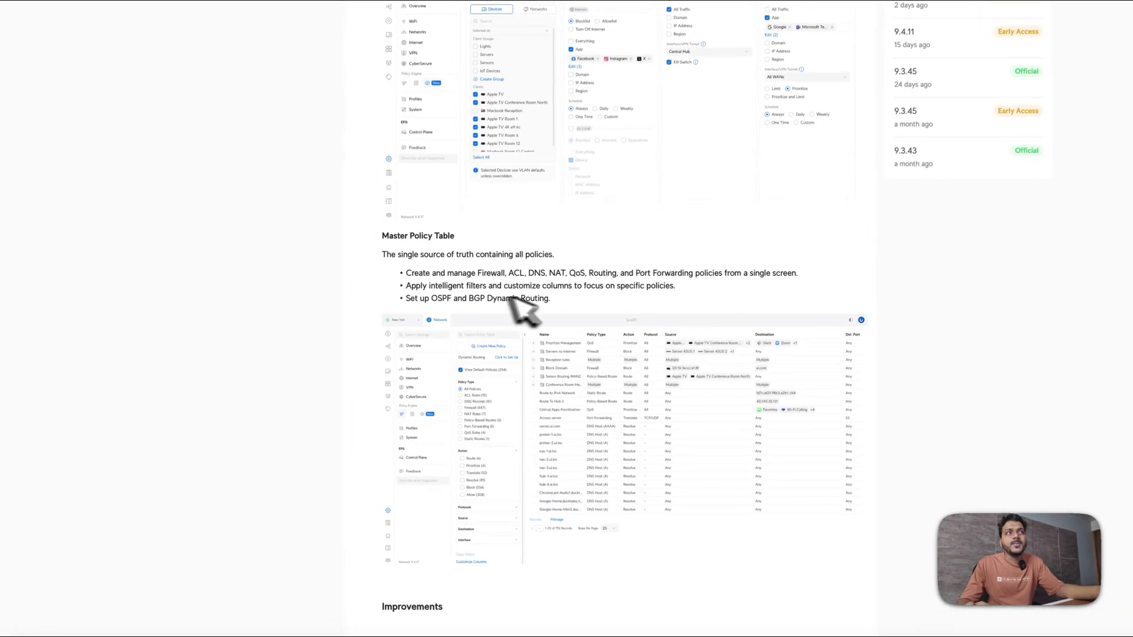
scroll(599, 378, down, 2)
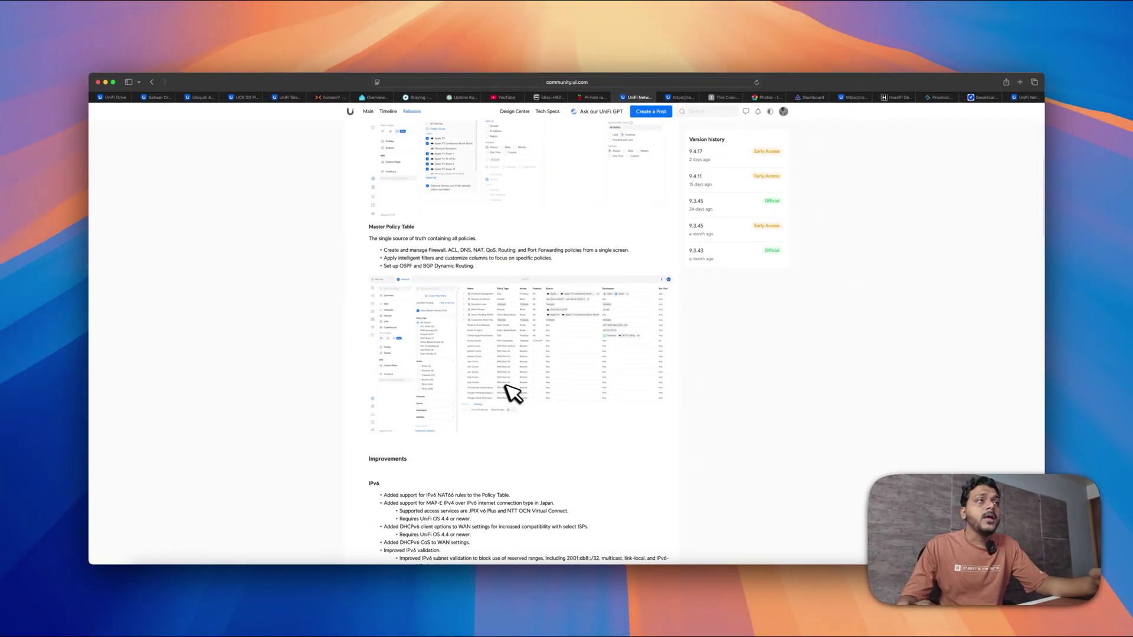
scroll(483, 430, down, 3)
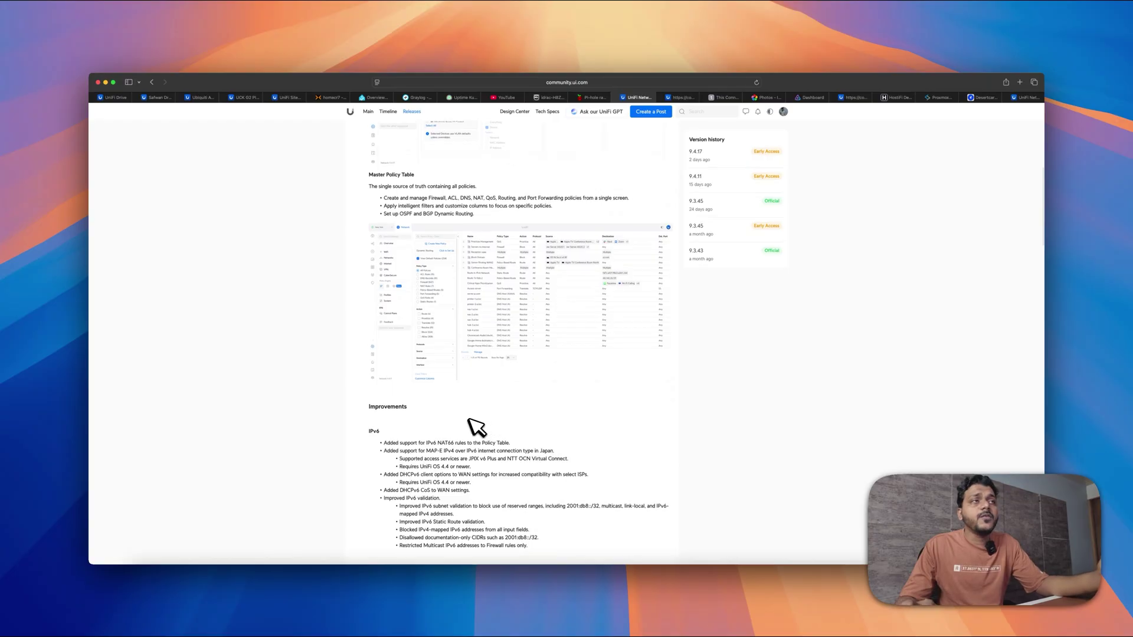
scroll(477, 426, down, 15)
scroll(455, 379, up, 10)
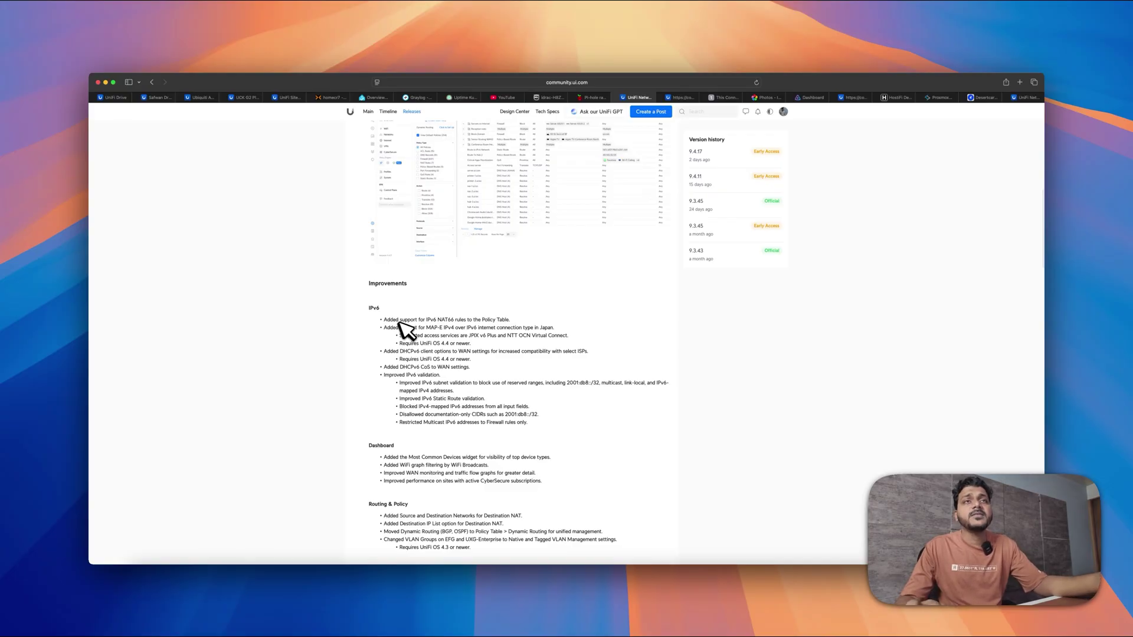
scroll(386, 354, down, 2)
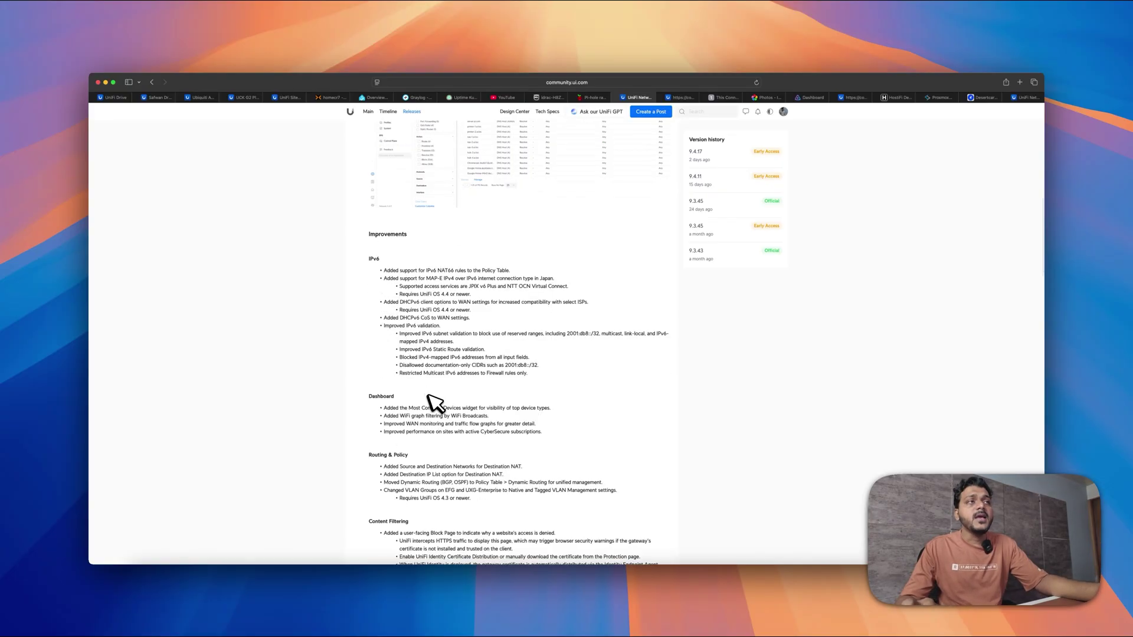
scroll(482, 440, down, 6)
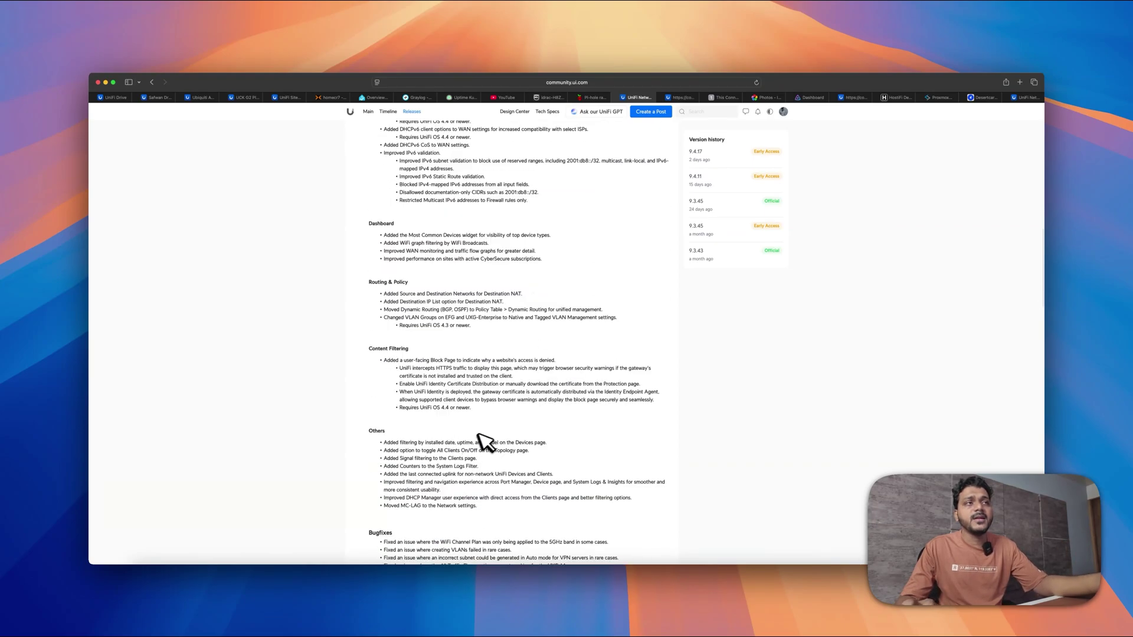
scroll(493, 425, up, 6)
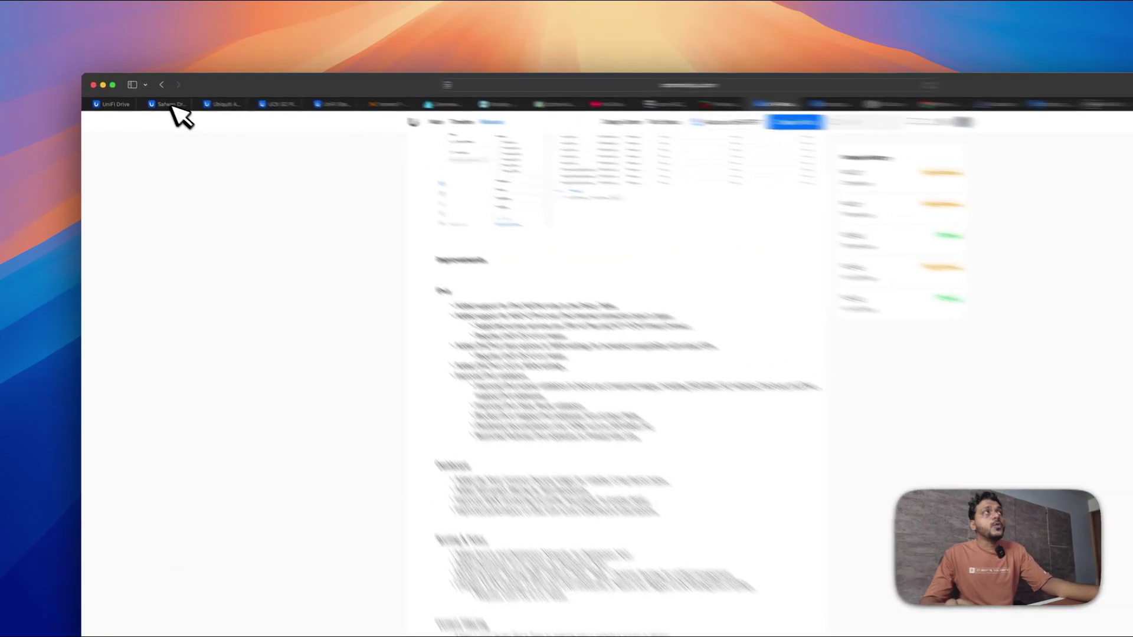
- Show the Network application's update details in the Dream Machine Pro's control plane settings and reload the page
click(156, 98)
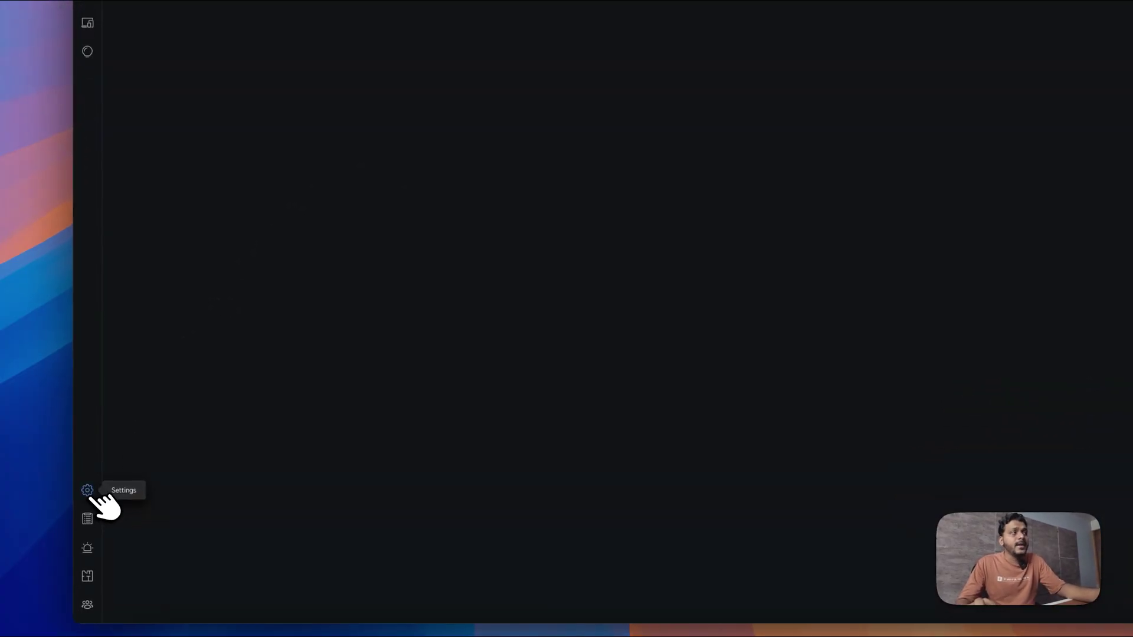
click(97, 480)
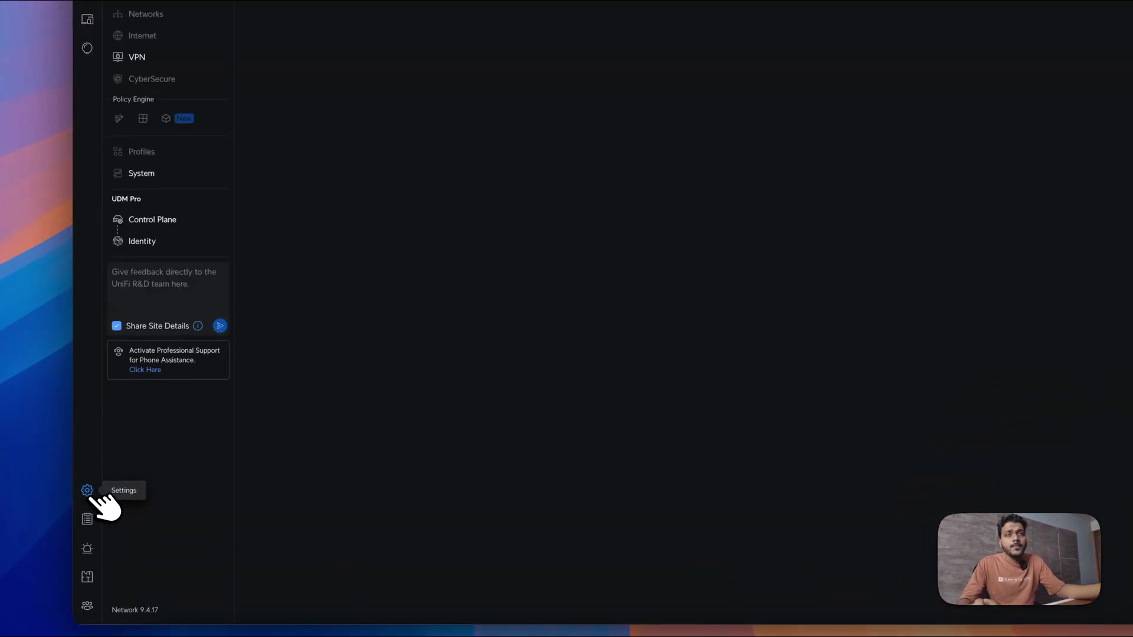
click(183, 220)
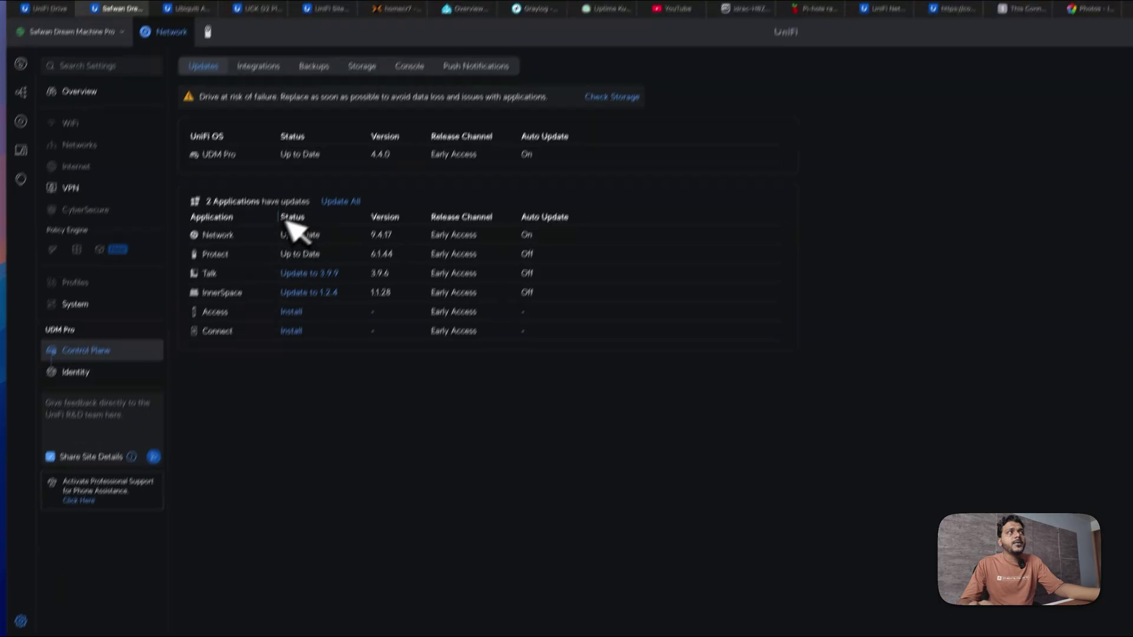
click(266, 257)
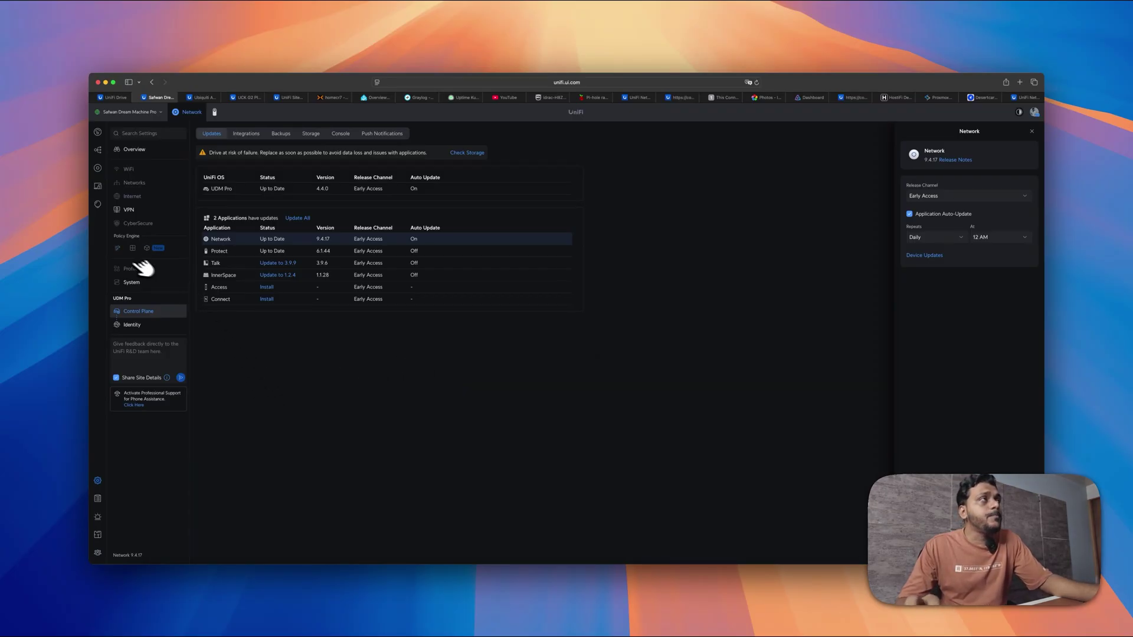
click(756, 82)
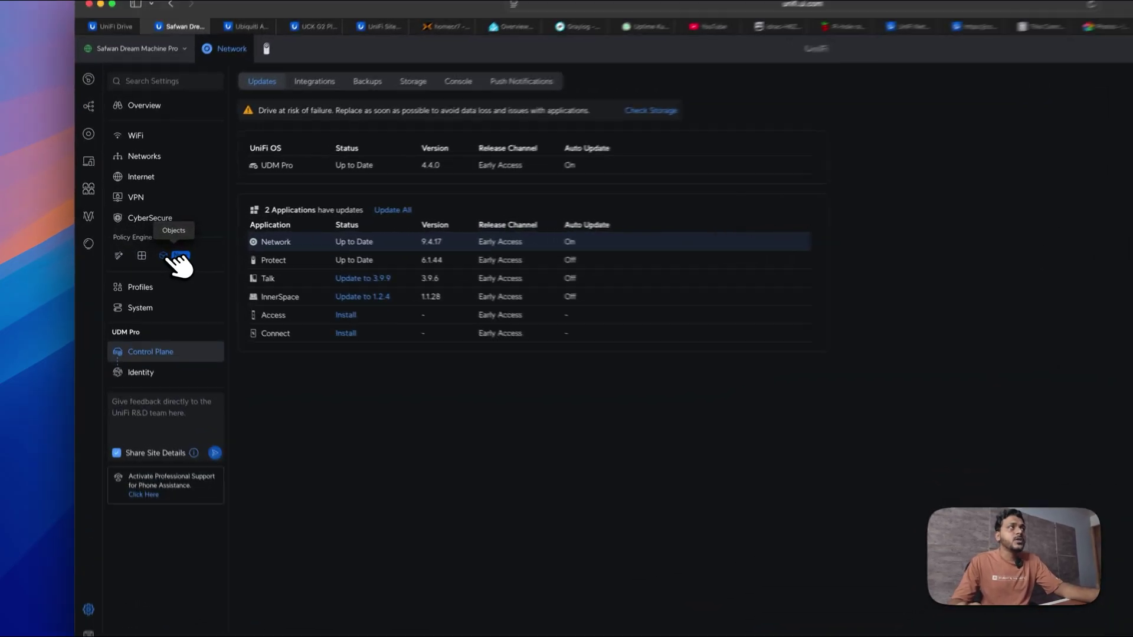
- Open the policy engine's Objects page on the Dream Machine Pro and examine the devices and networks available for an object
click(154, 247)
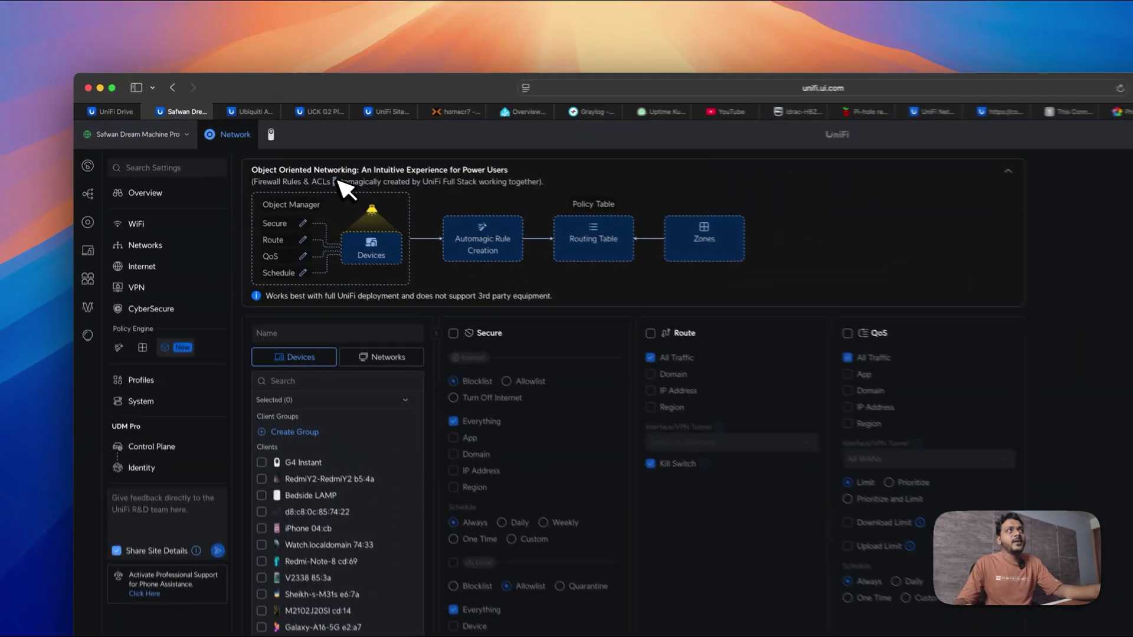
drag(254, 143, 288, 141)
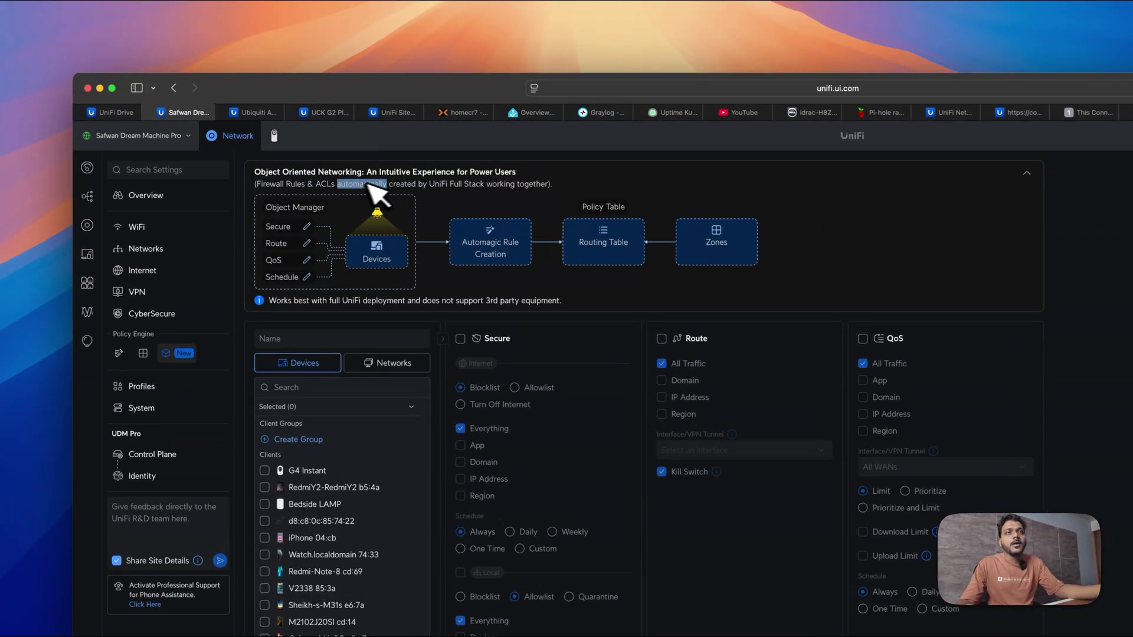
click(367, 184)
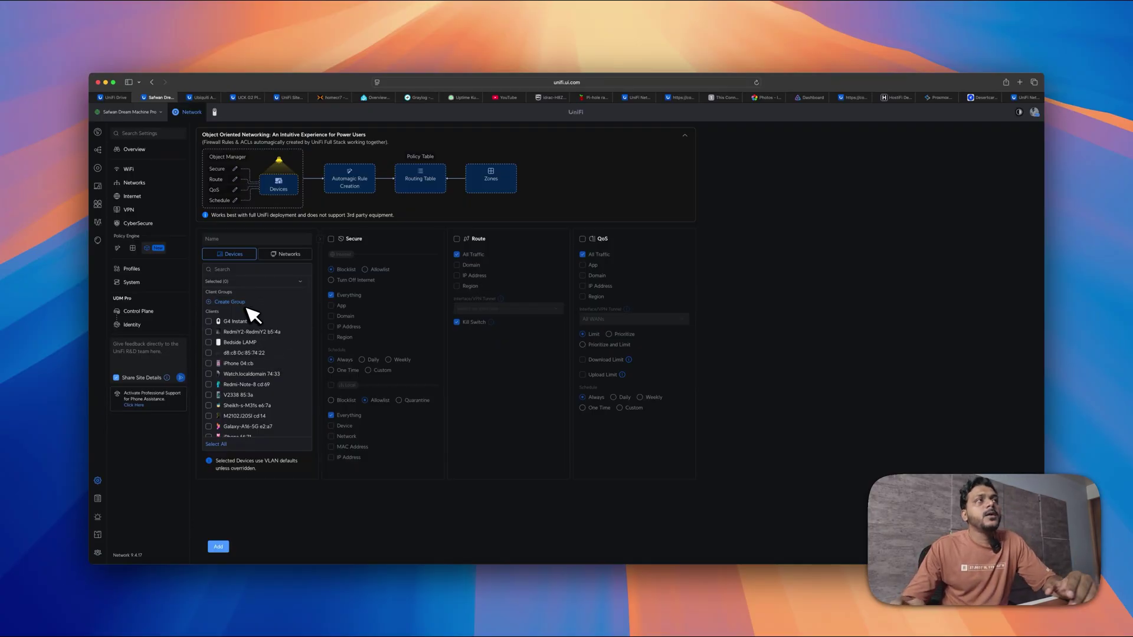
scroll(266, 304, down, 3)
scroll(262, 292, up, 3)
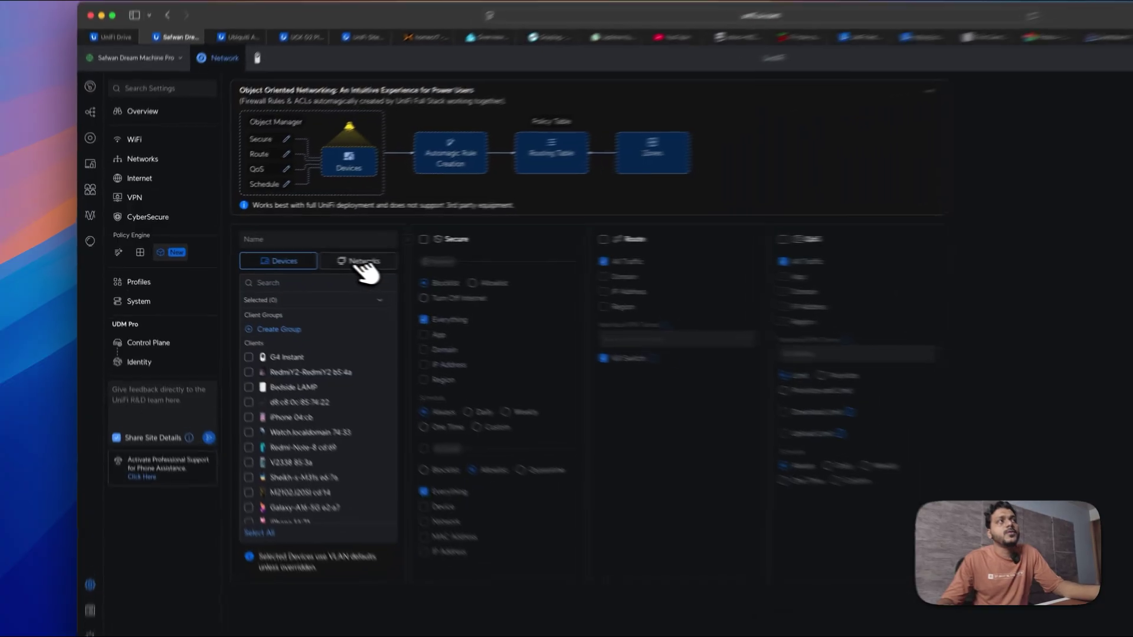
click(287, 254)
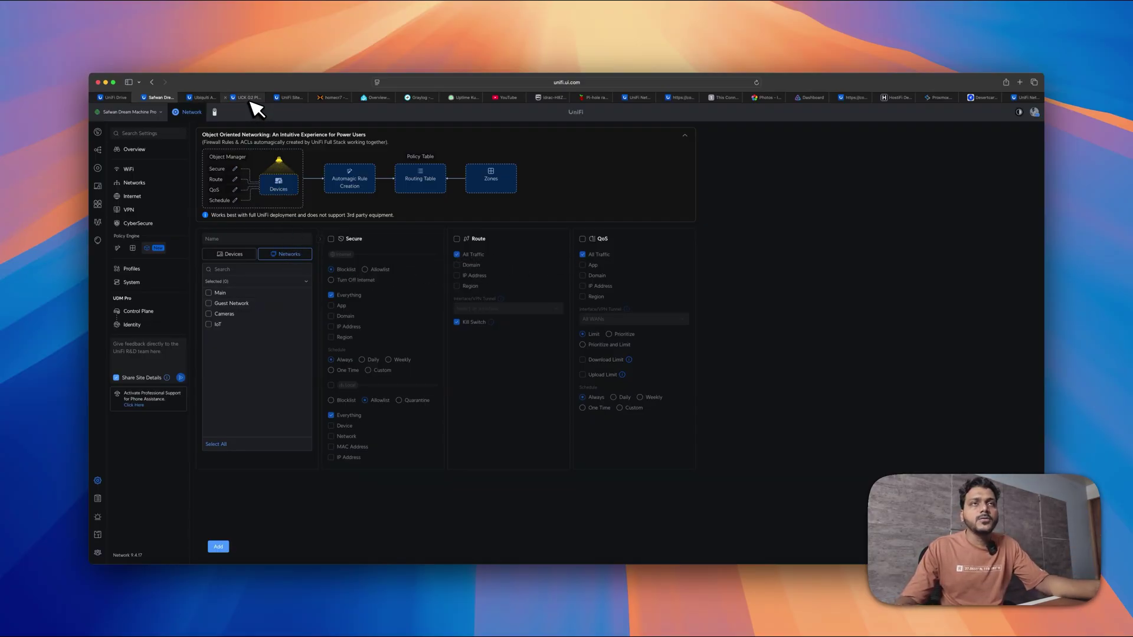
- Switch to the UCK G2 Plus site and open the Newtest object from its Objects page
mouse_move(254, 100)
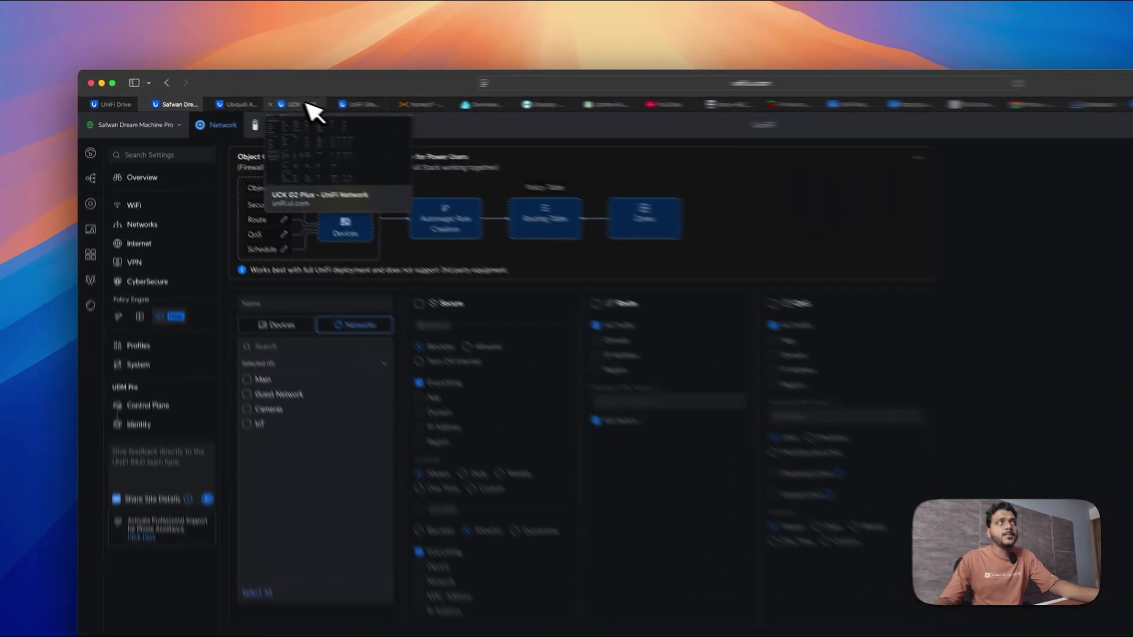
click(255, 99)
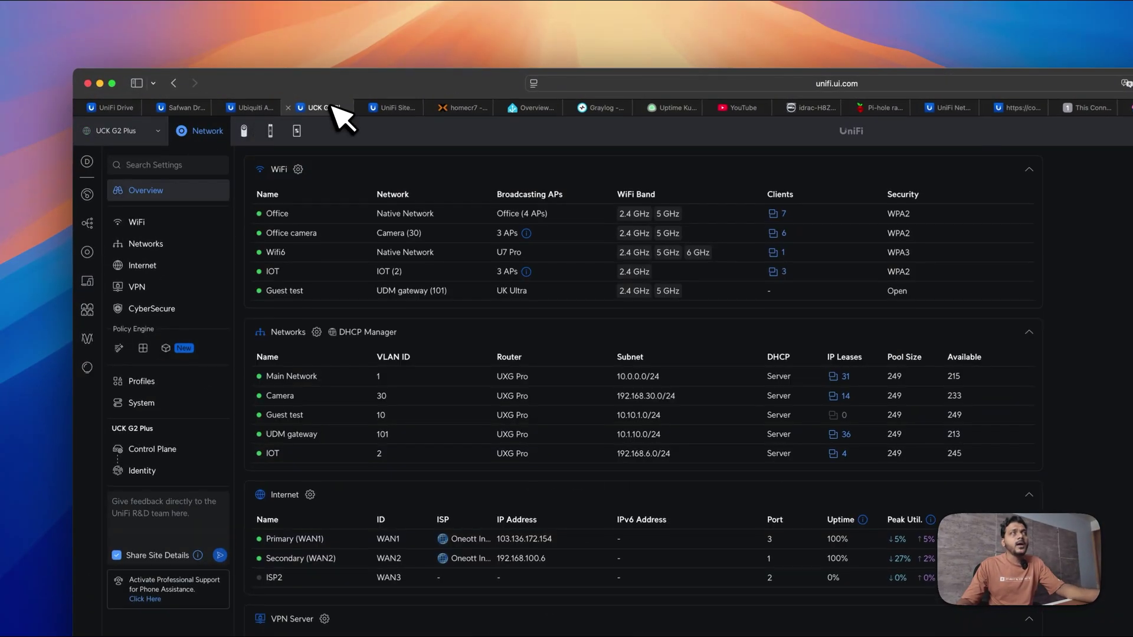
click(184, 348)
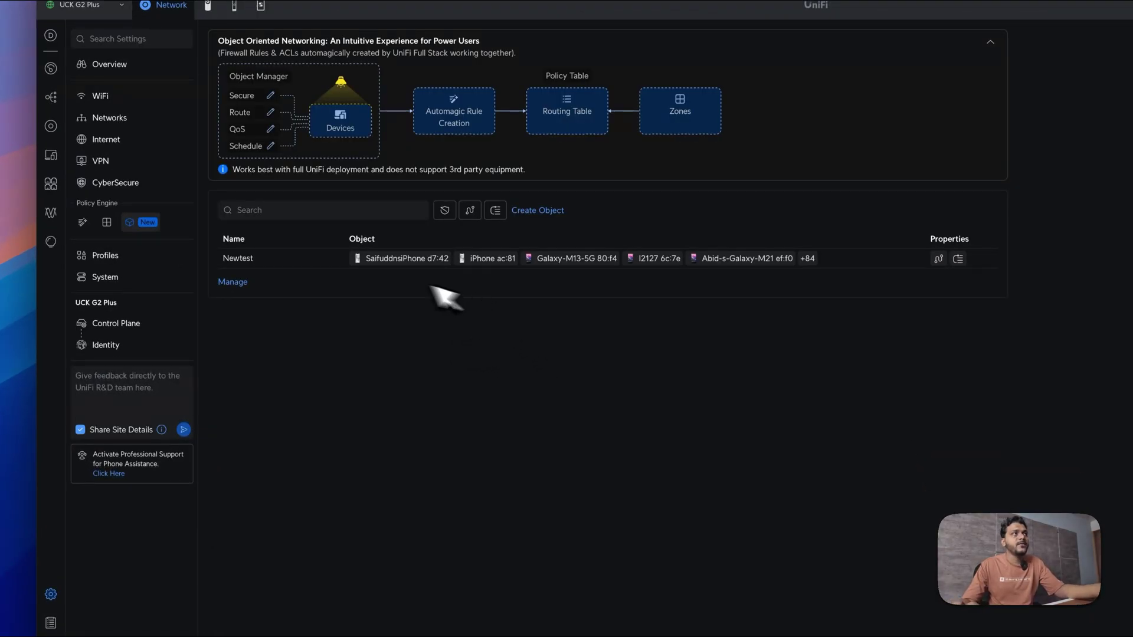
click(341, 260)
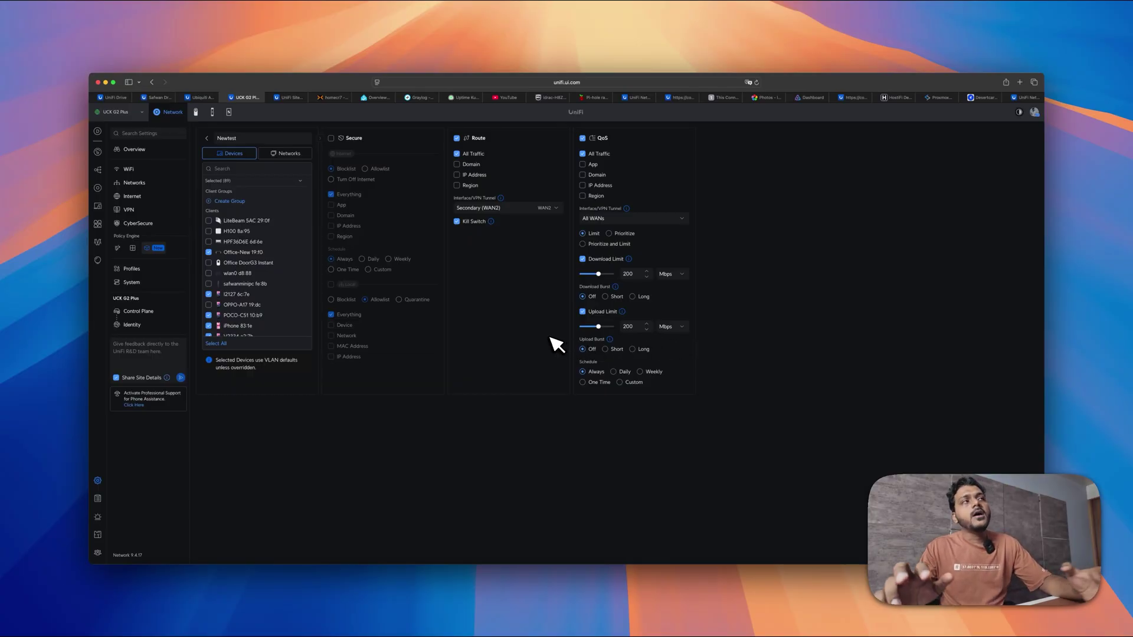
- Search the Newtest object's clients for "Mac" and turn off its Secure section
scroll(283, 301, down, 1)
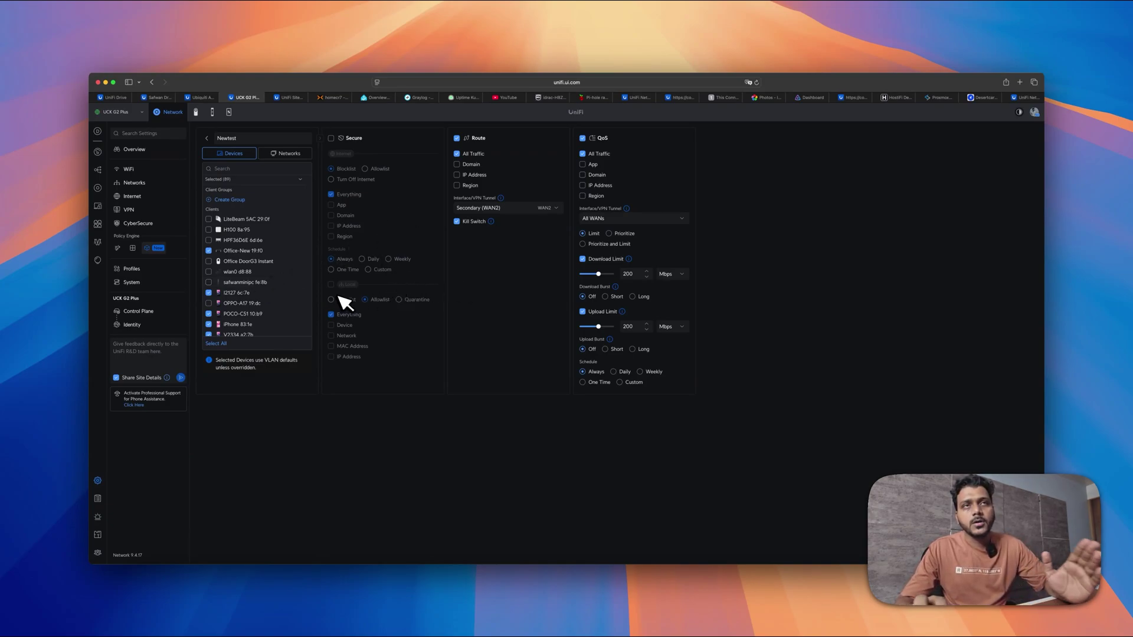
scroll(282, 282, up, 1)
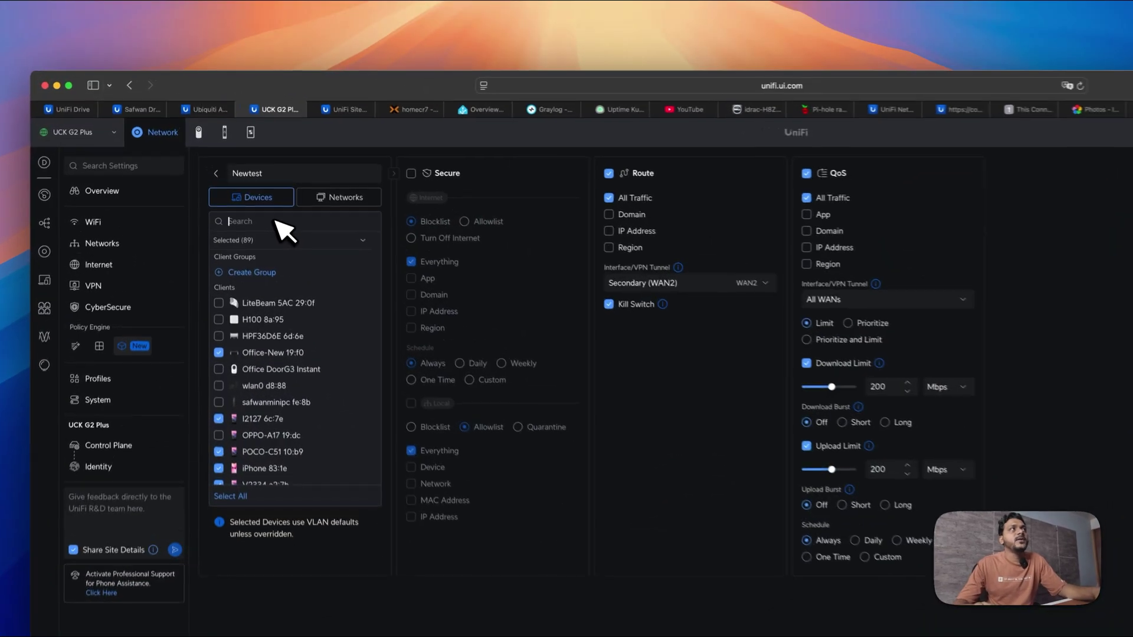
click(244, 169)
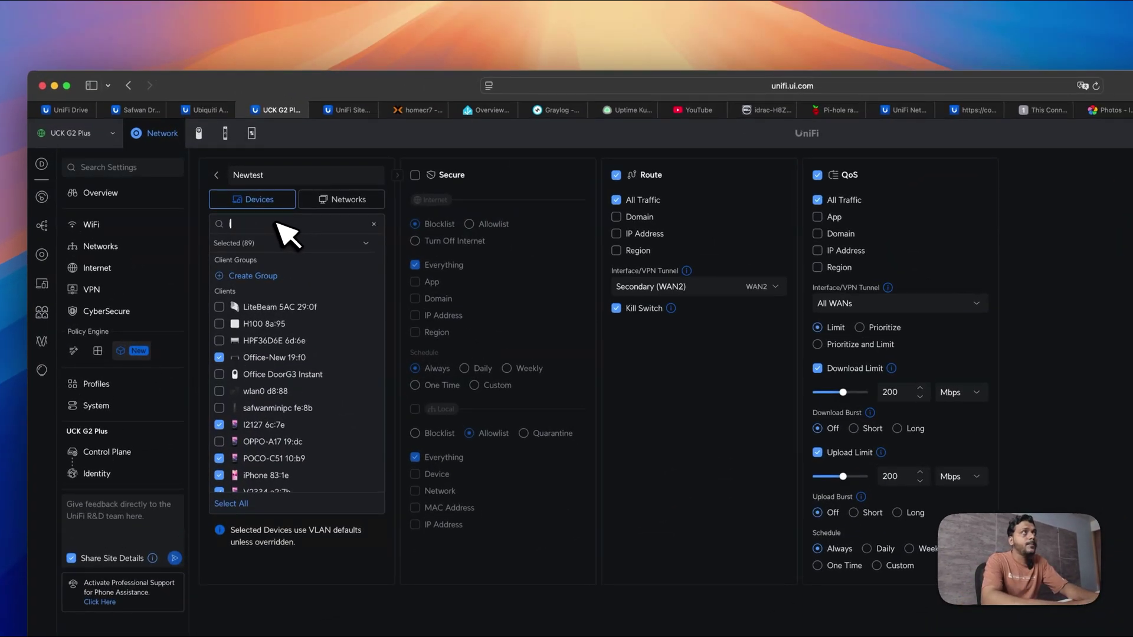
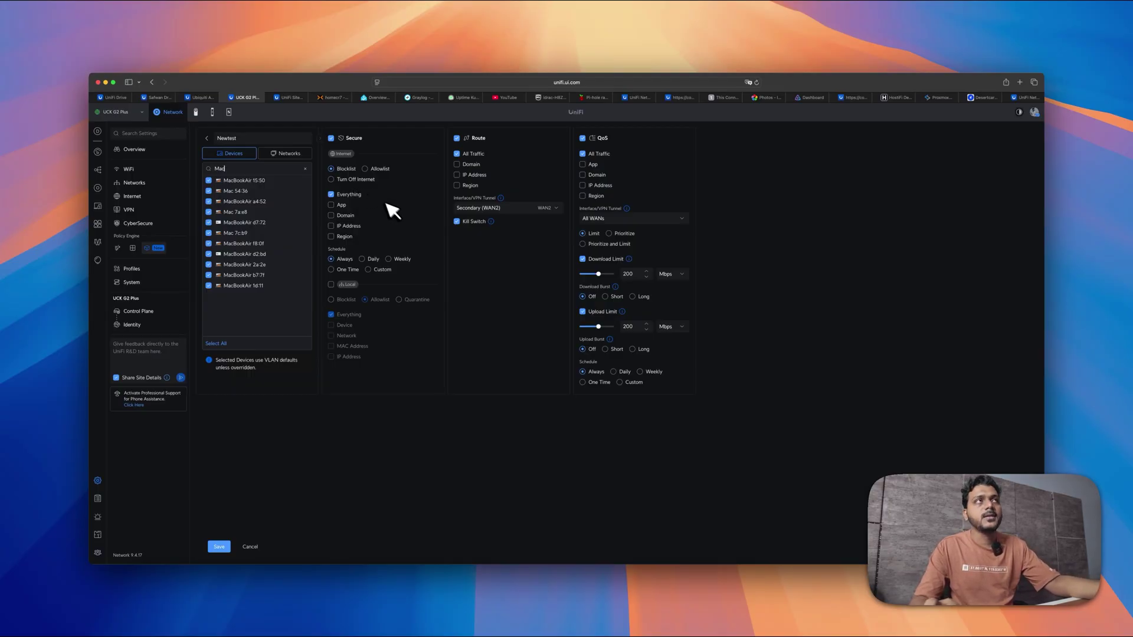
click(331, 138)
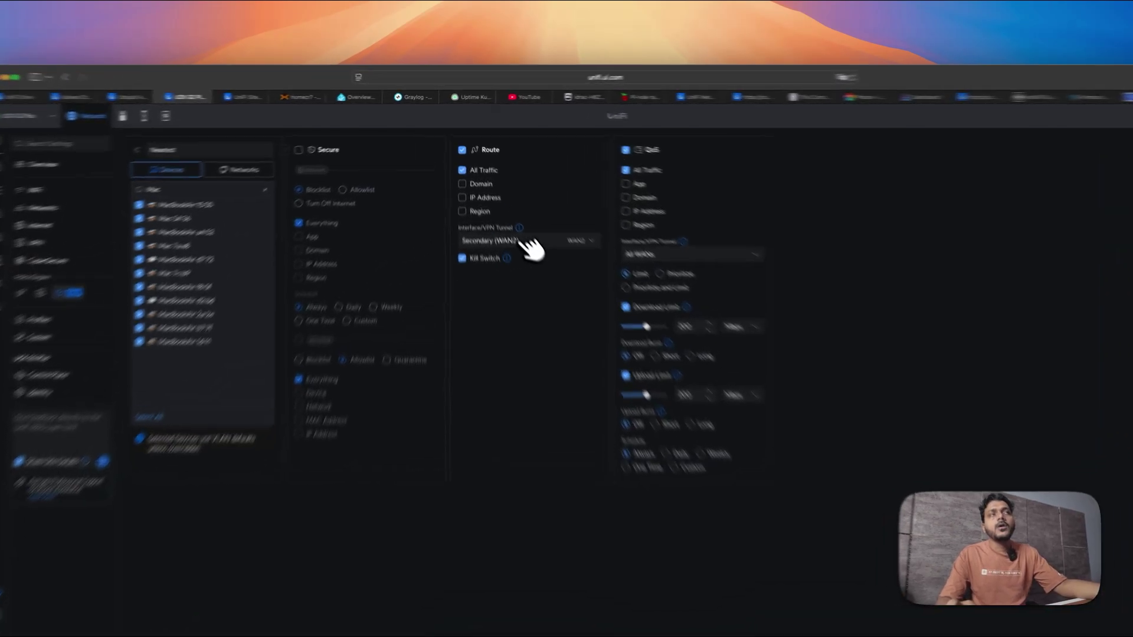
- Examine the Route interface choices and the QoS app list of the Newtest object, and discard the edits
click(502, 207)
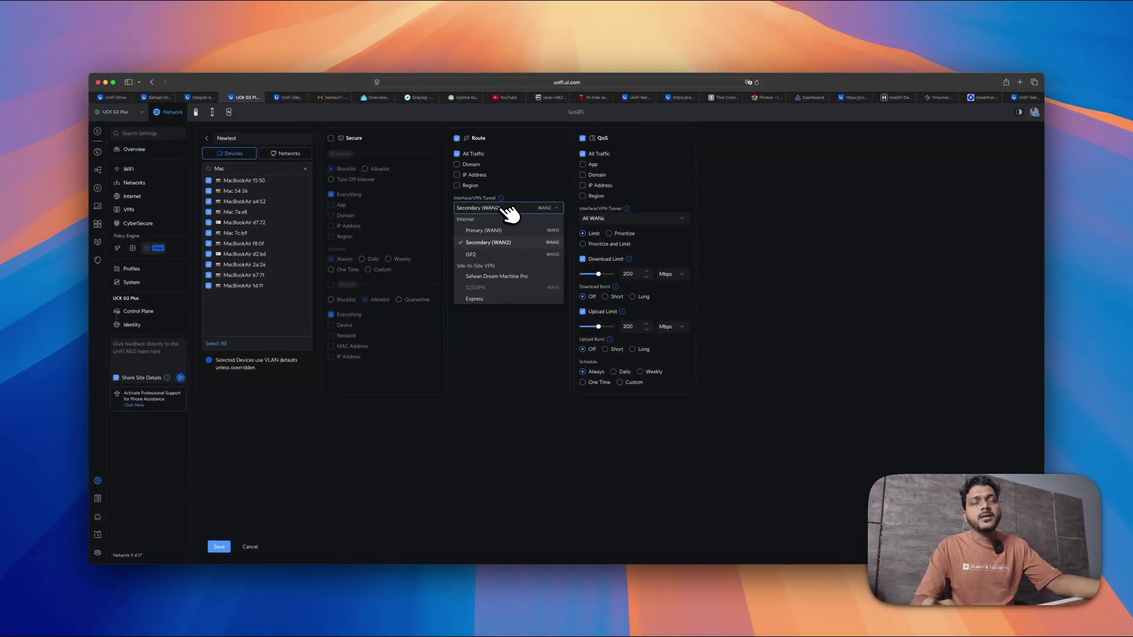
click(517, 338)
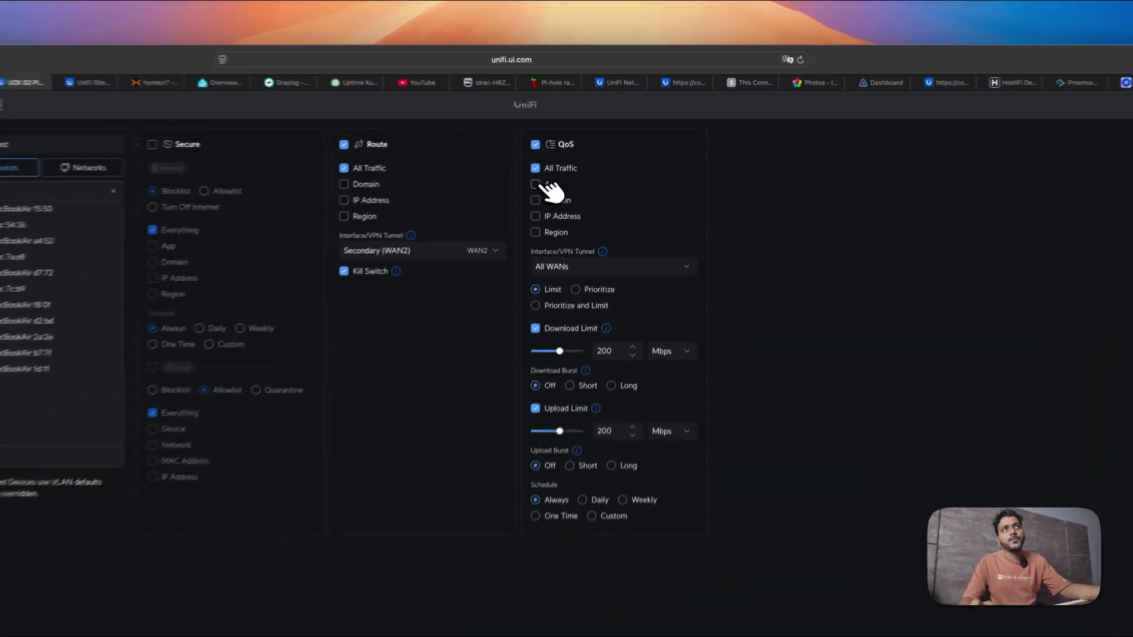
click(592, 165)
click(587, 174)
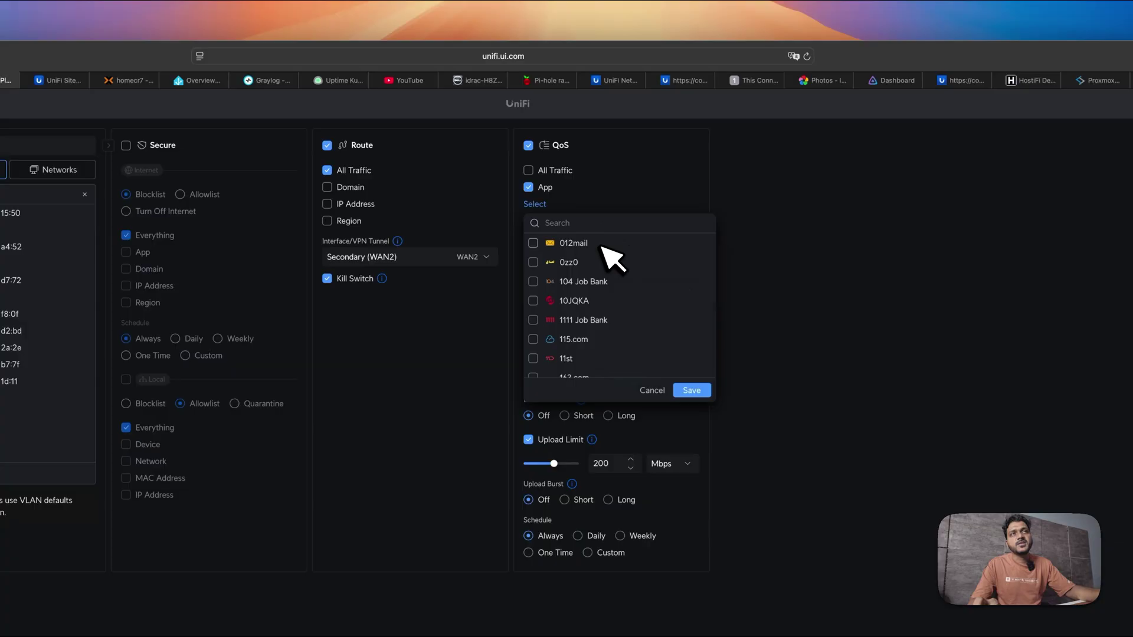
scroll(607, 260, down, 10)
click(649, 390)
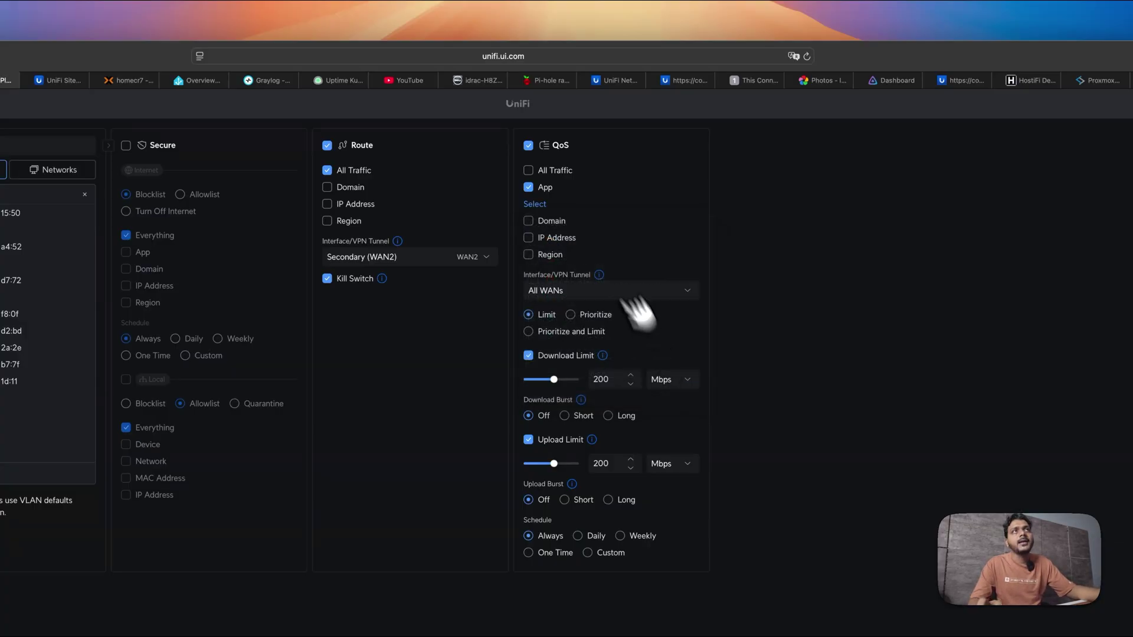
click(531, 187)
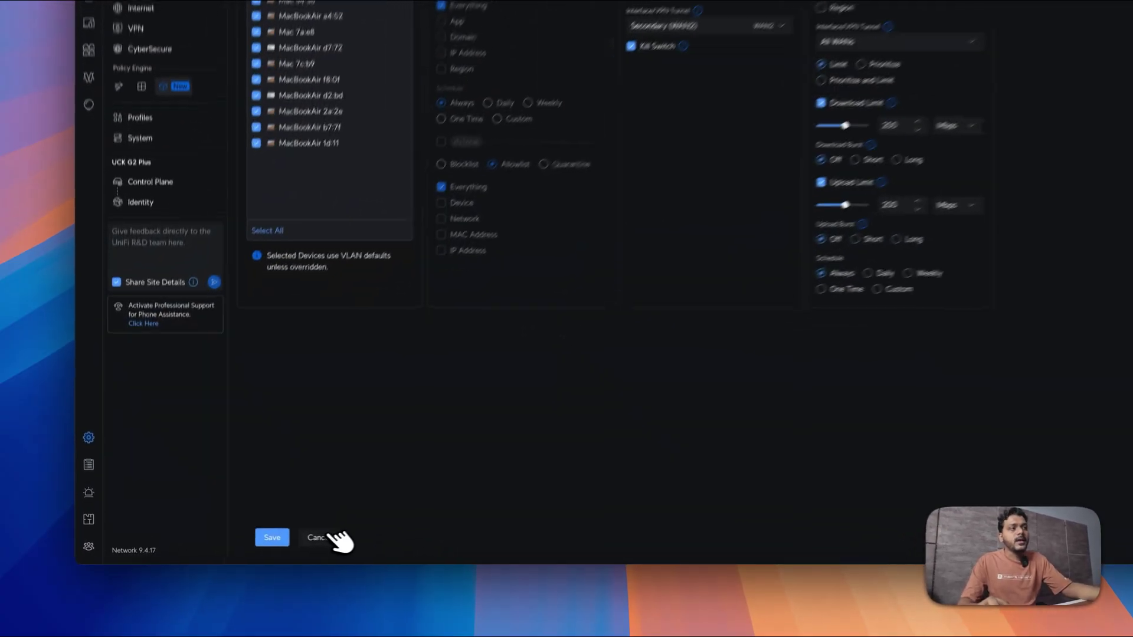
click(254, 547)
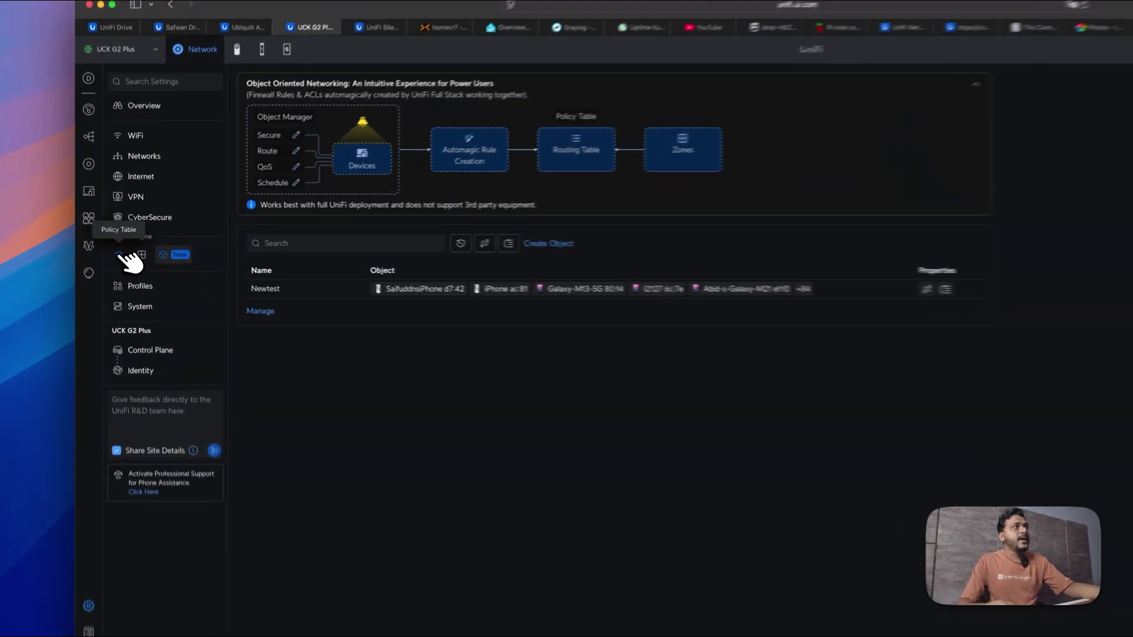
- Open the Policy Table and filter it to show only DNS Records
click(117, 247)
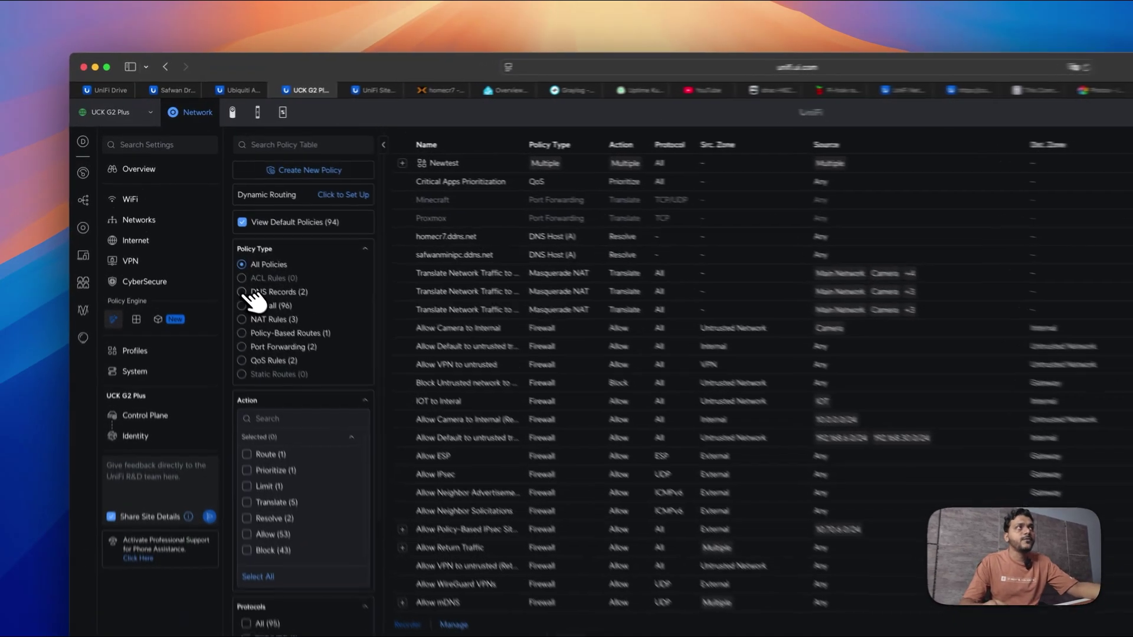
click(213, 230)
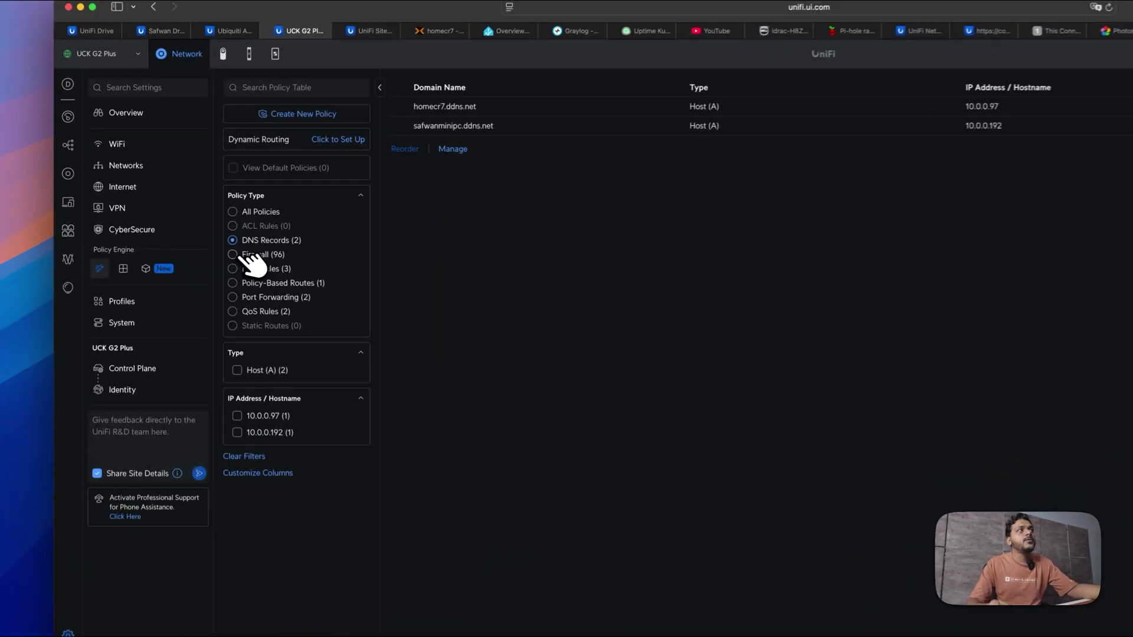
- Show only Firewall policies in the Policy Table, only NAT Rules, and all policies again
click(216, 239)
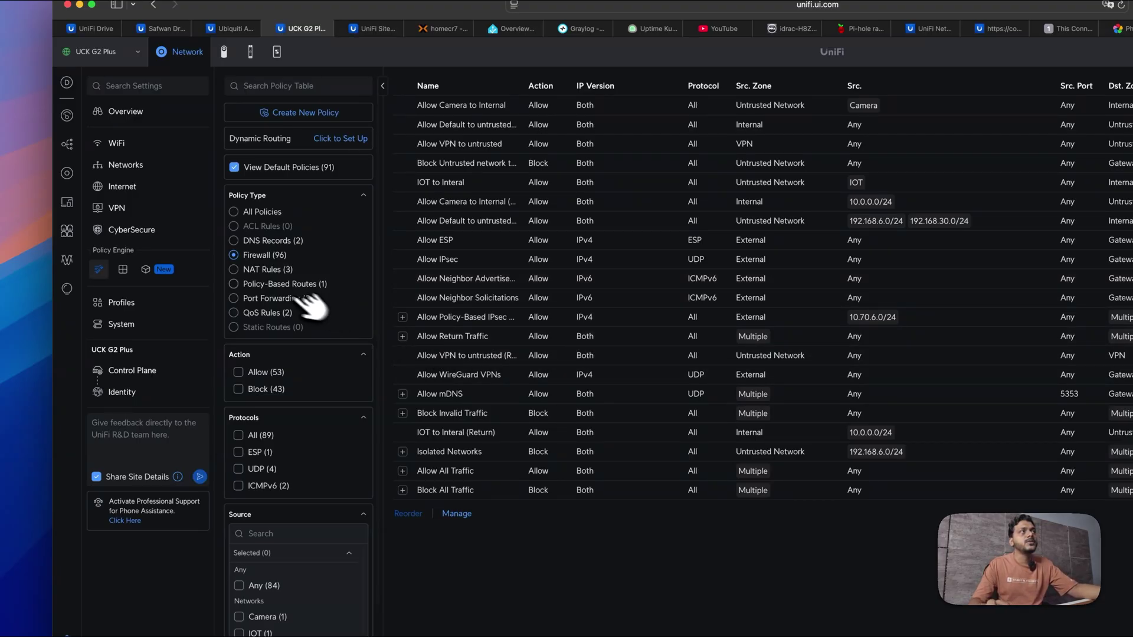
click(260, 270)
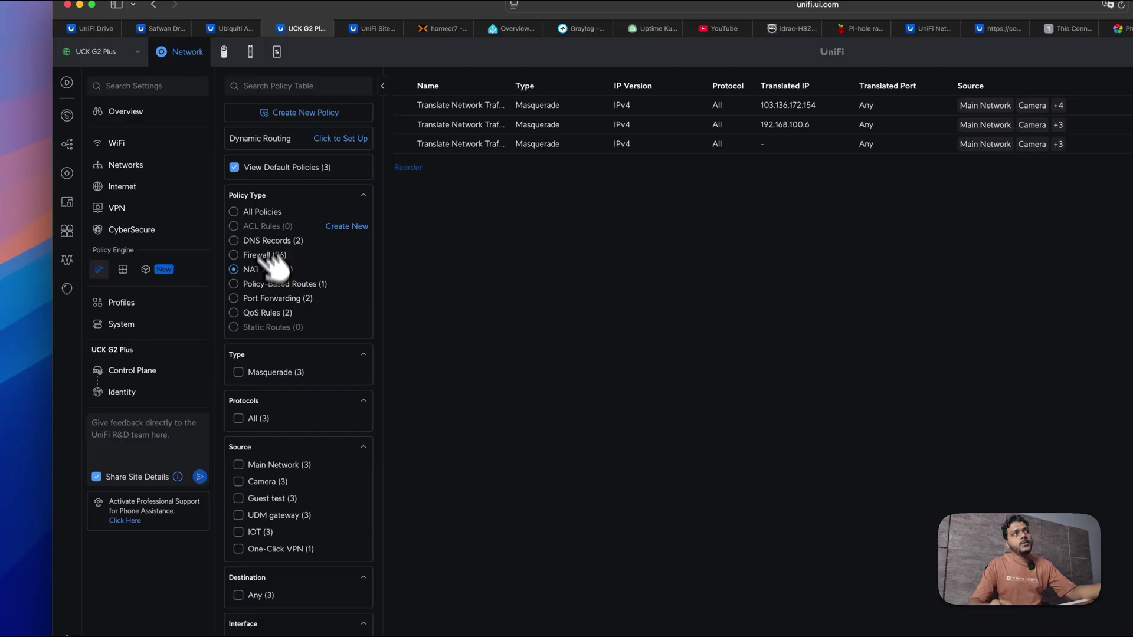
click(253, 212)
- Filter the policies by the first client device in the Source list and expand the Newtest entry to see its individual policies
scroll(335, 459, down, 1)
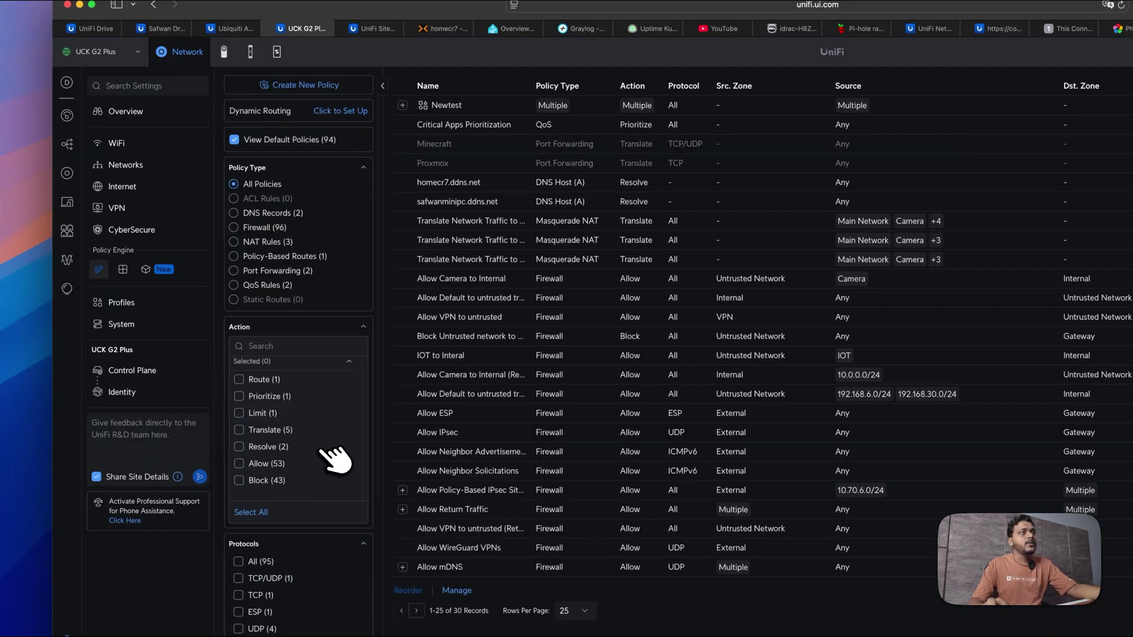
scroll(335, 459, down, 5)
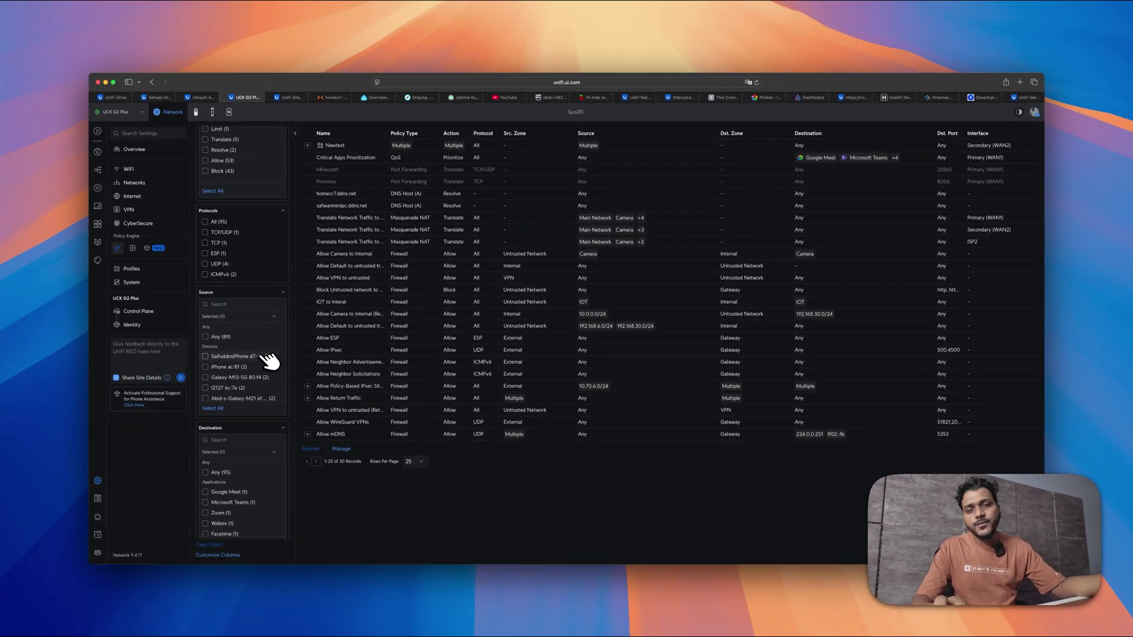
scroll(269, 359, down, 2)
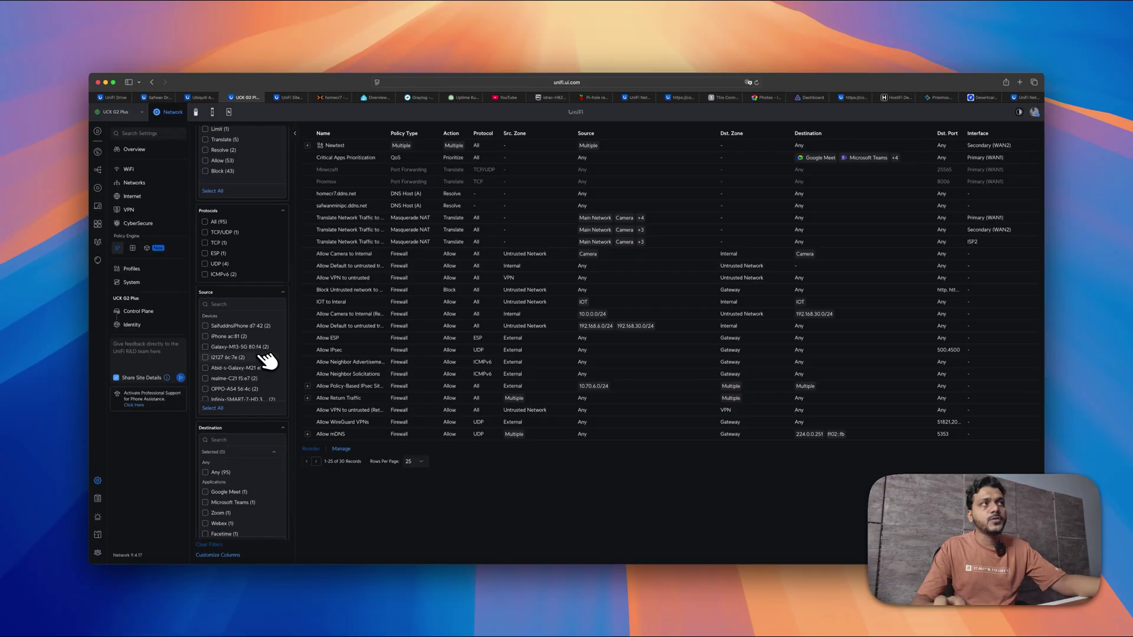
scroll(260, 348, up, 3)
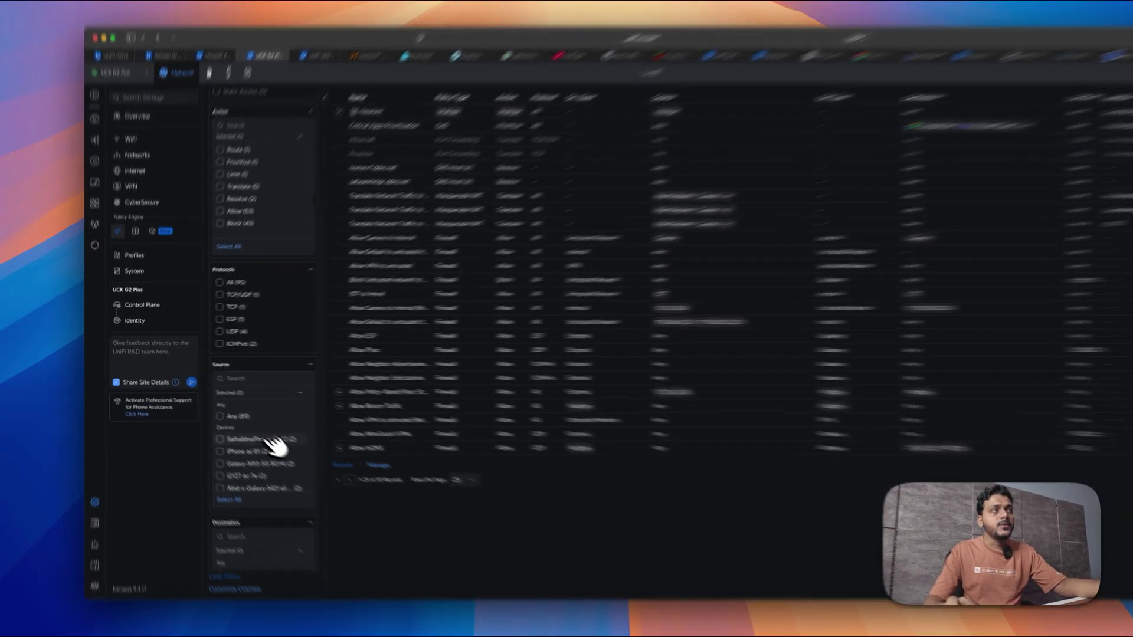
click(253, 426)
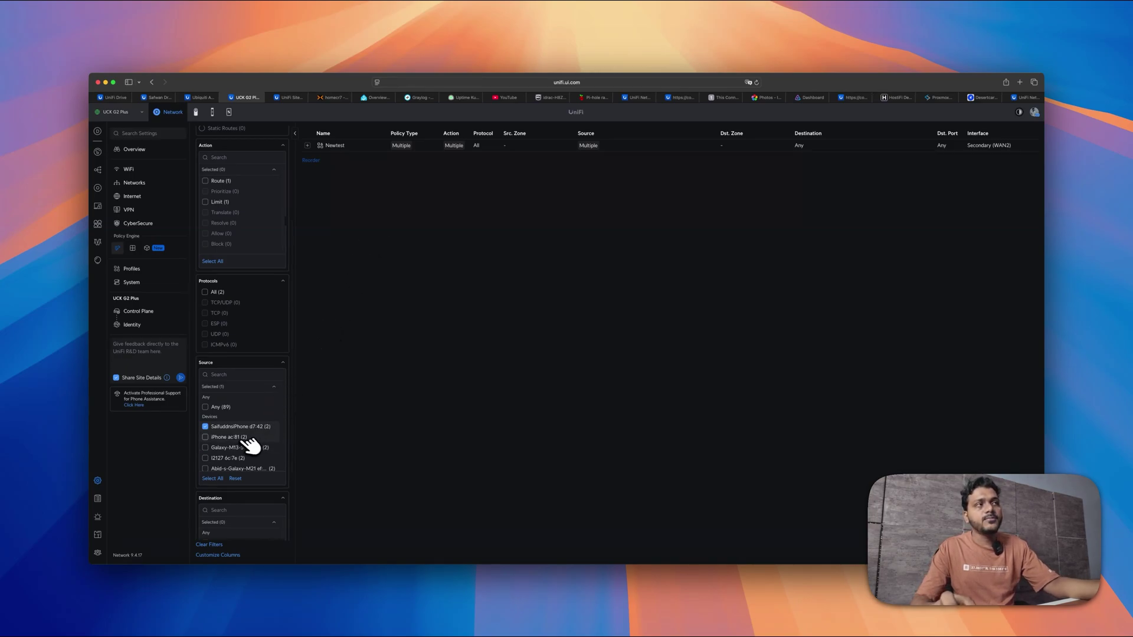
click(323, 145)
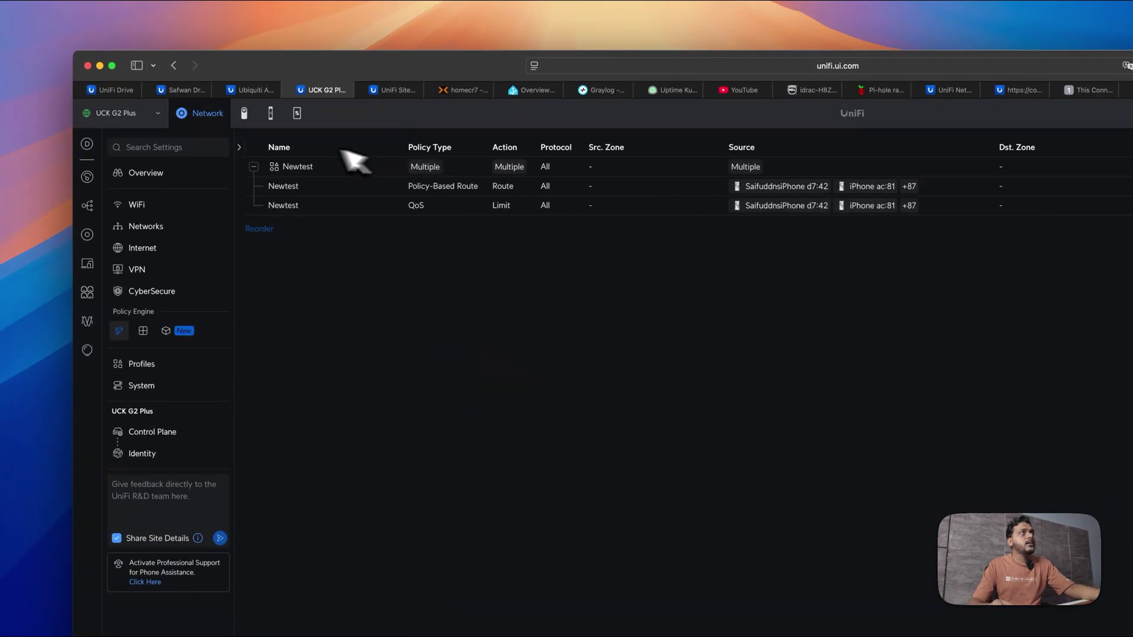
- Open the form for creating a new policy to view its options, and close it without saving
click(247, 149)
click(449, 166)
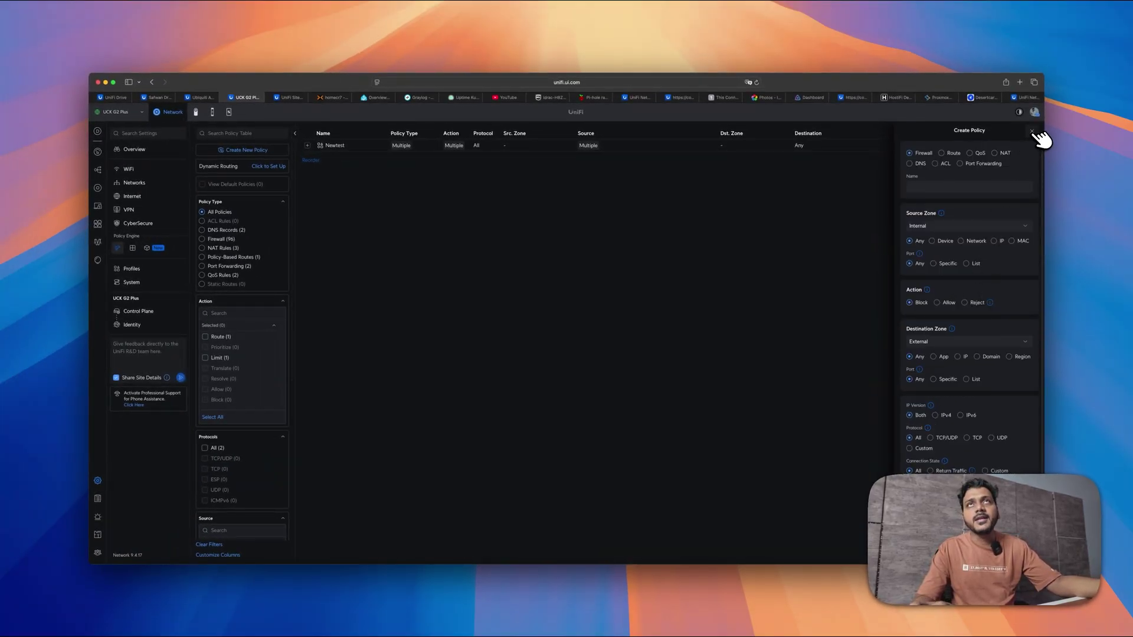
click(1034, 133)
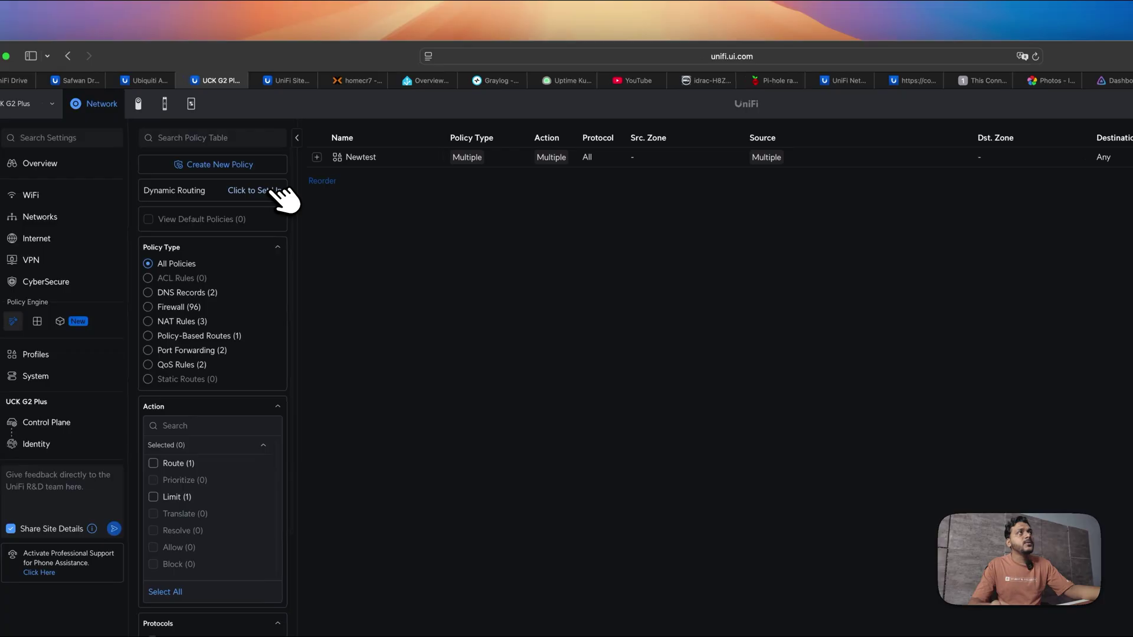
- Open the Dynamic Routing setup, view its BGP options, and close it without adding a route
click(275, 190)
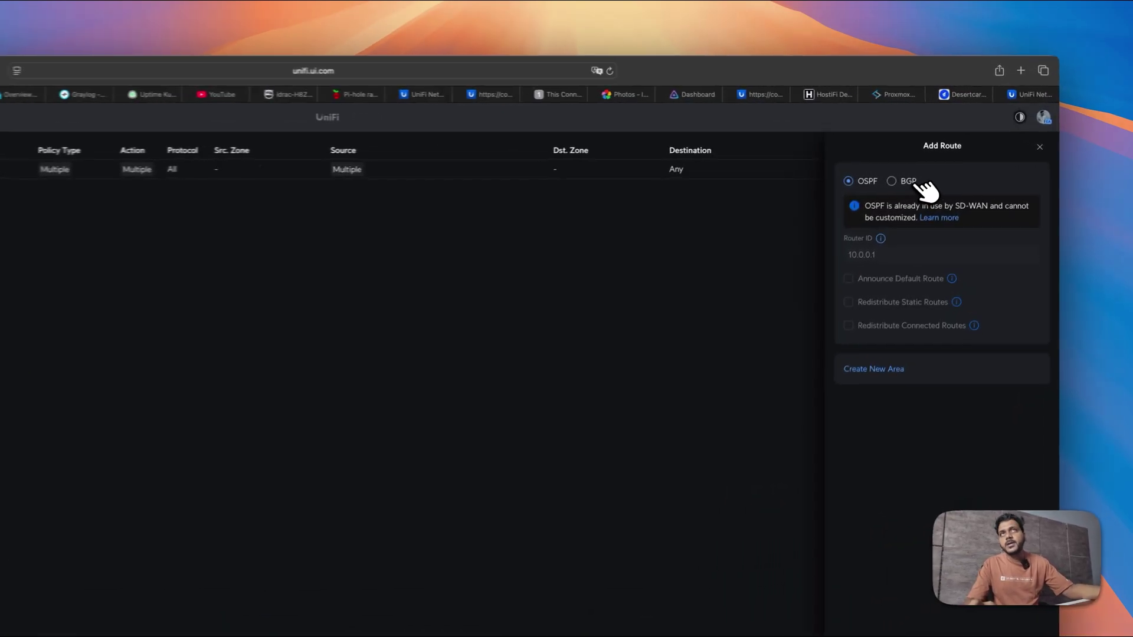
click(945, 153)
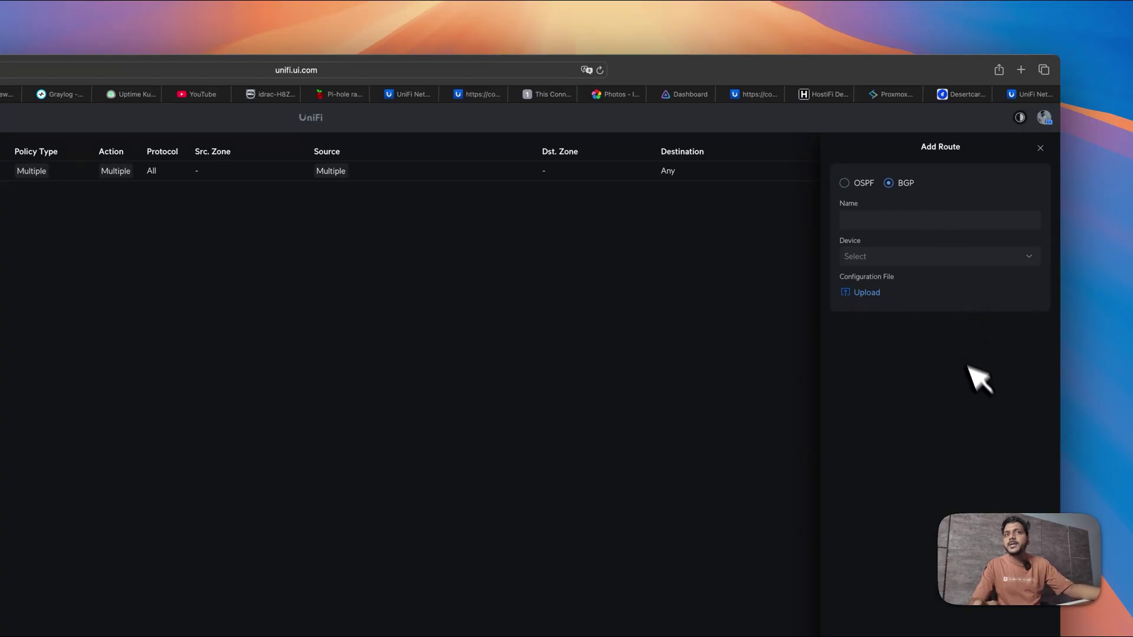
click(1041, 147)
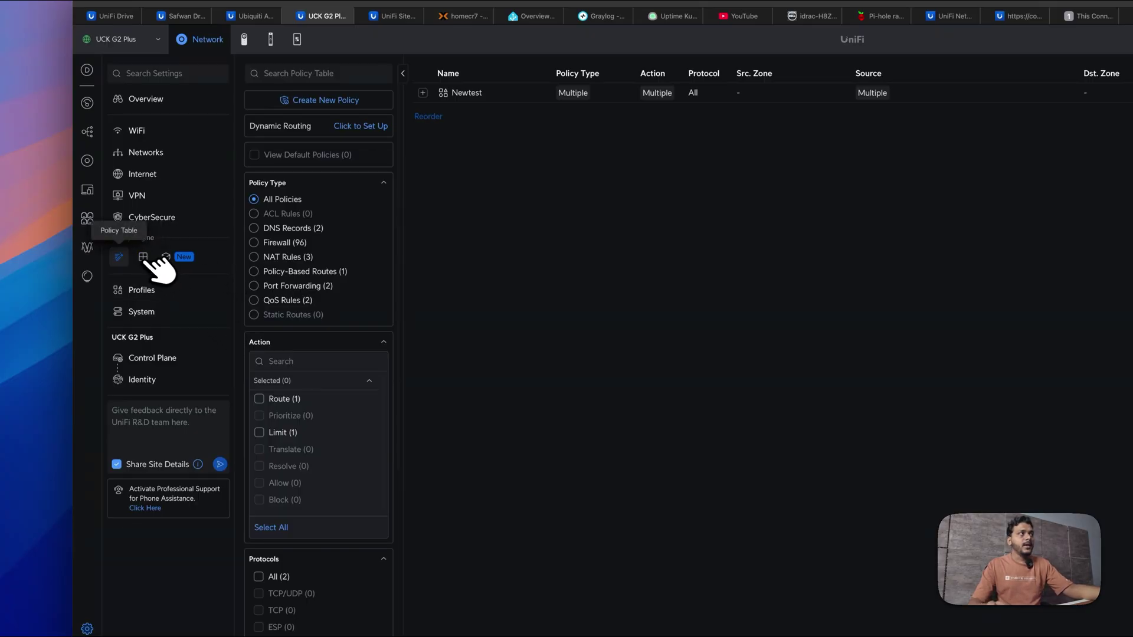
- Review the zone matrix and its policy list, and open the site's Internet settings
click(142, 256)
scroll(661, 330, down, 5)
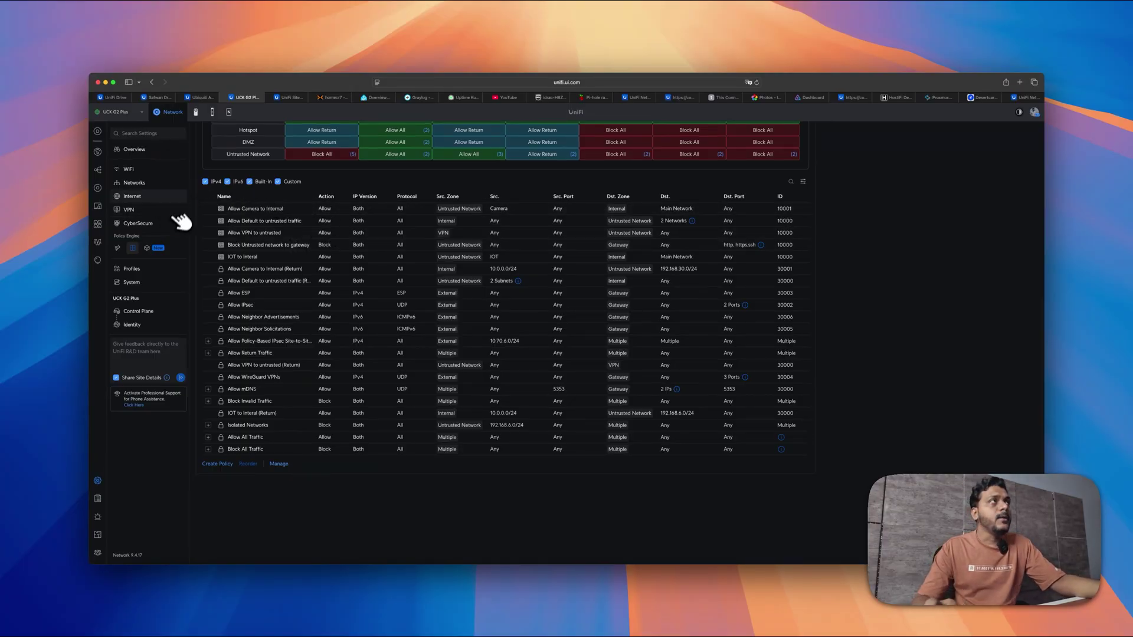
click(158, 197)
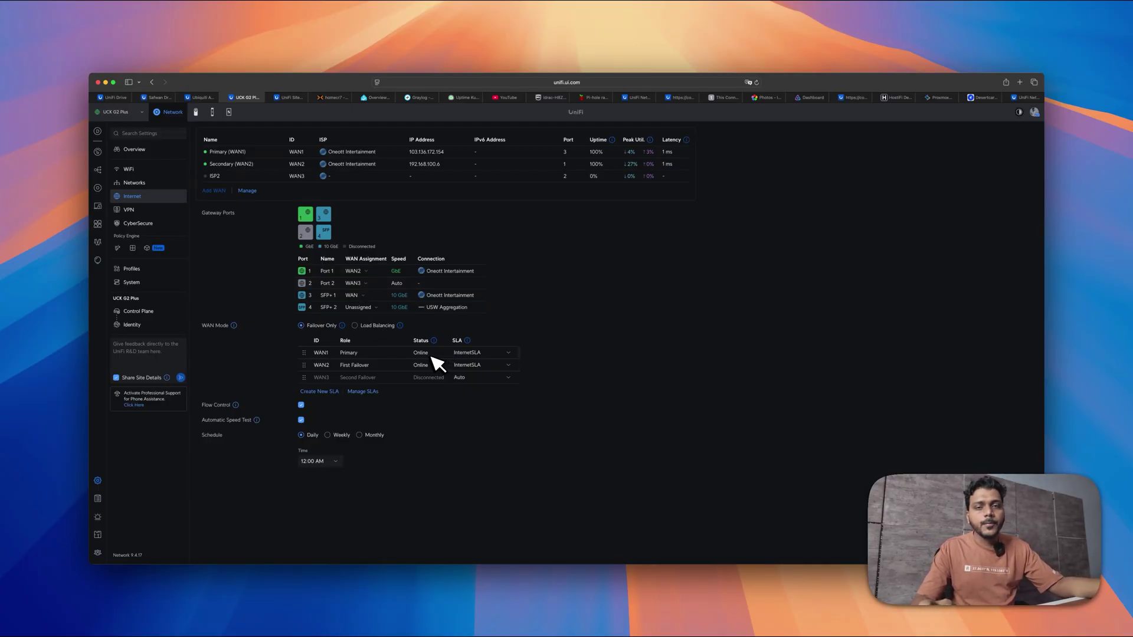
- Switch to the Dream Machine Pro site, open its Internet settings and read the WAN Magic description
mouse_move(172, 105)
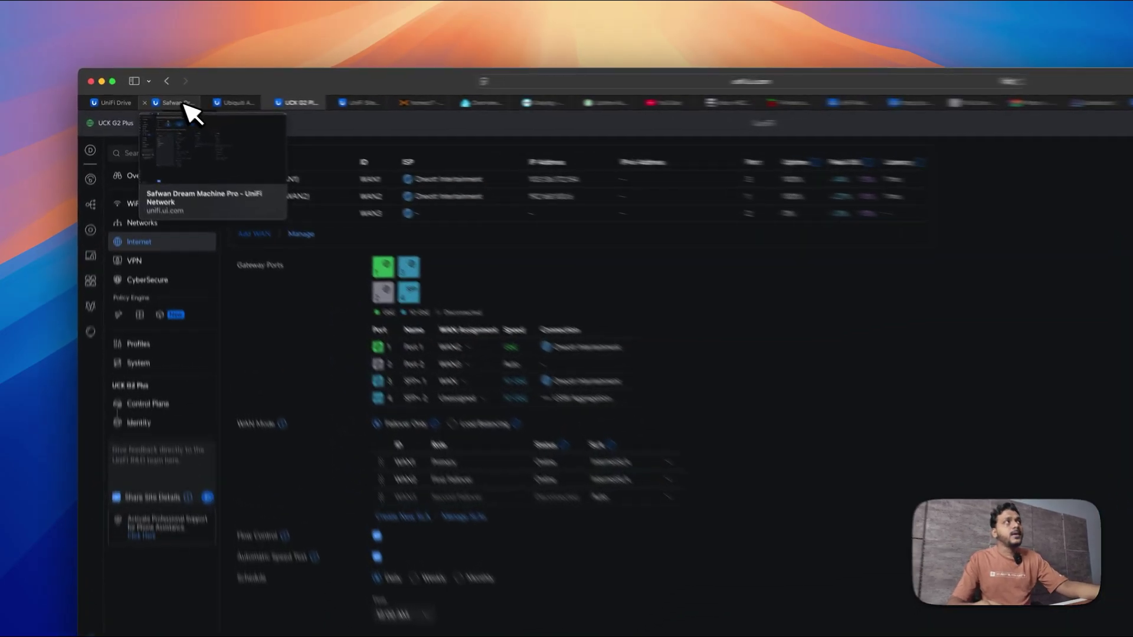
click(167, 100)
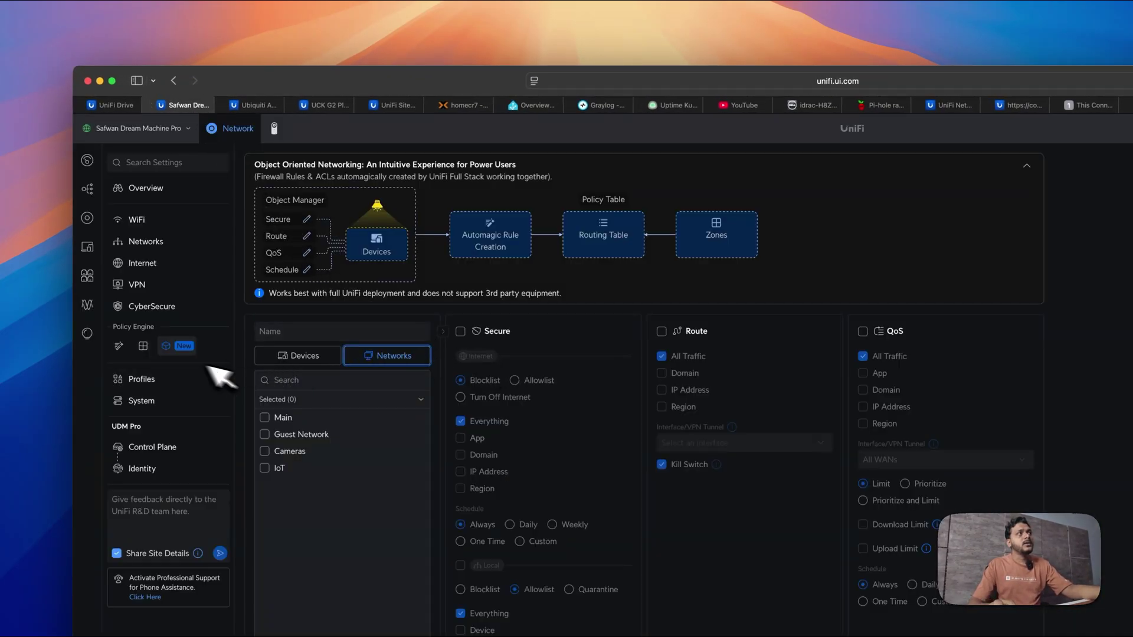
click(142, 263)
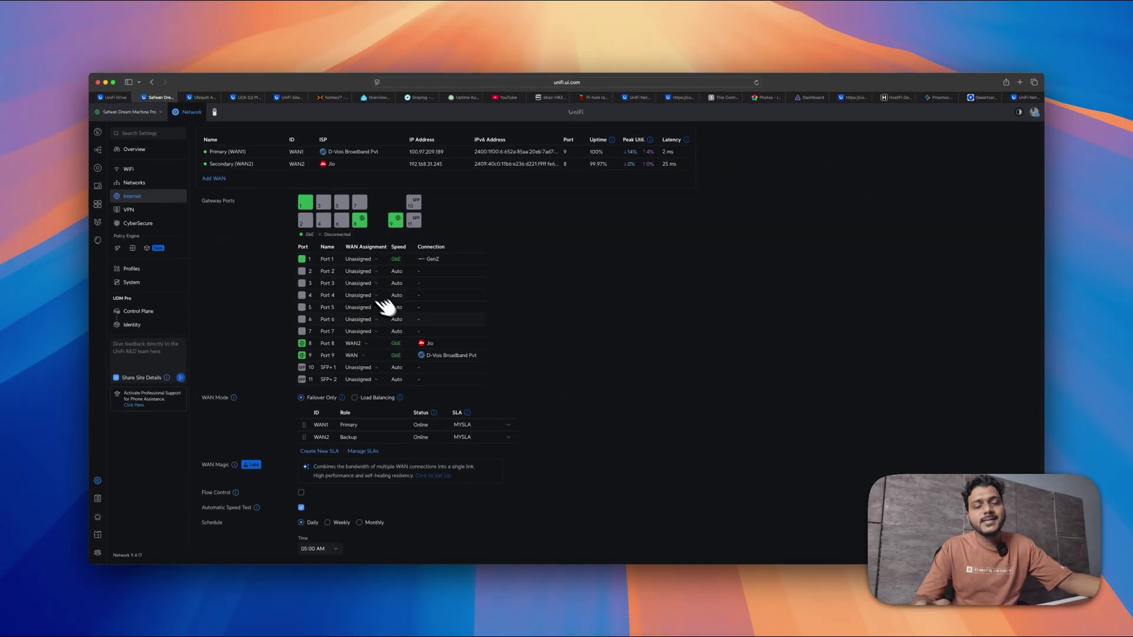
scroll(391, 312, down, 1)
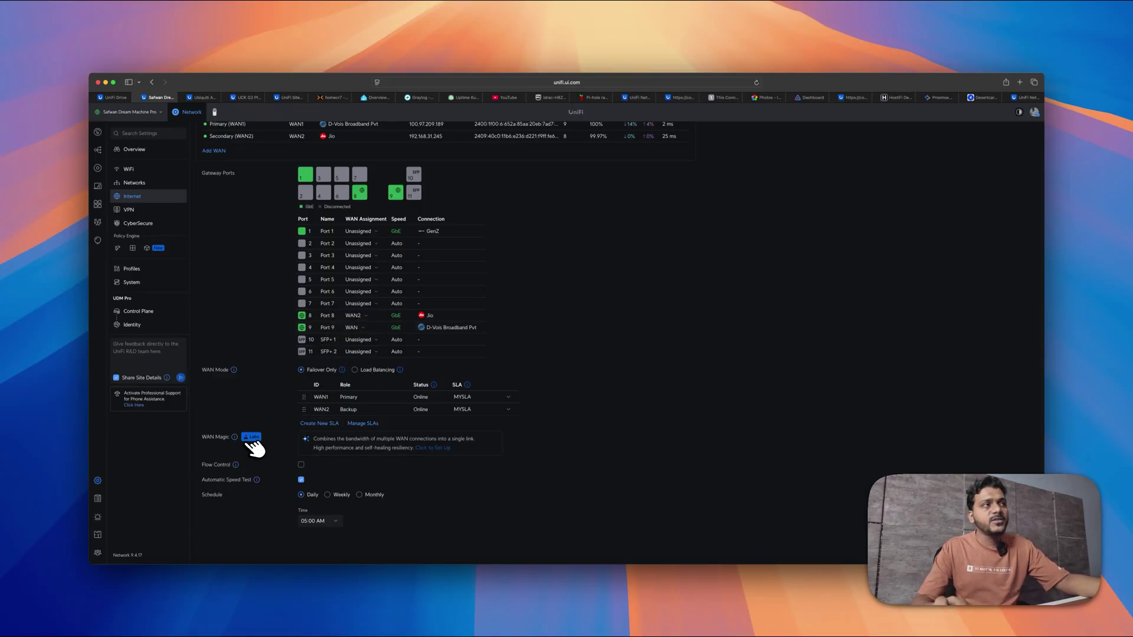
mouse_move(260, 443)
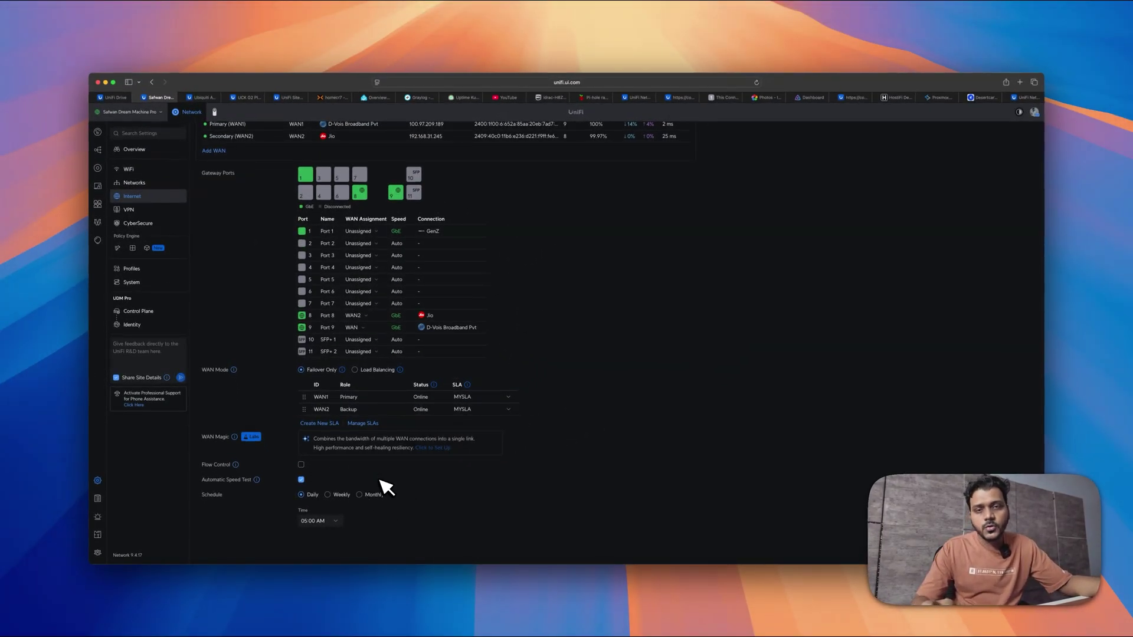
mouse_move(236, 437)
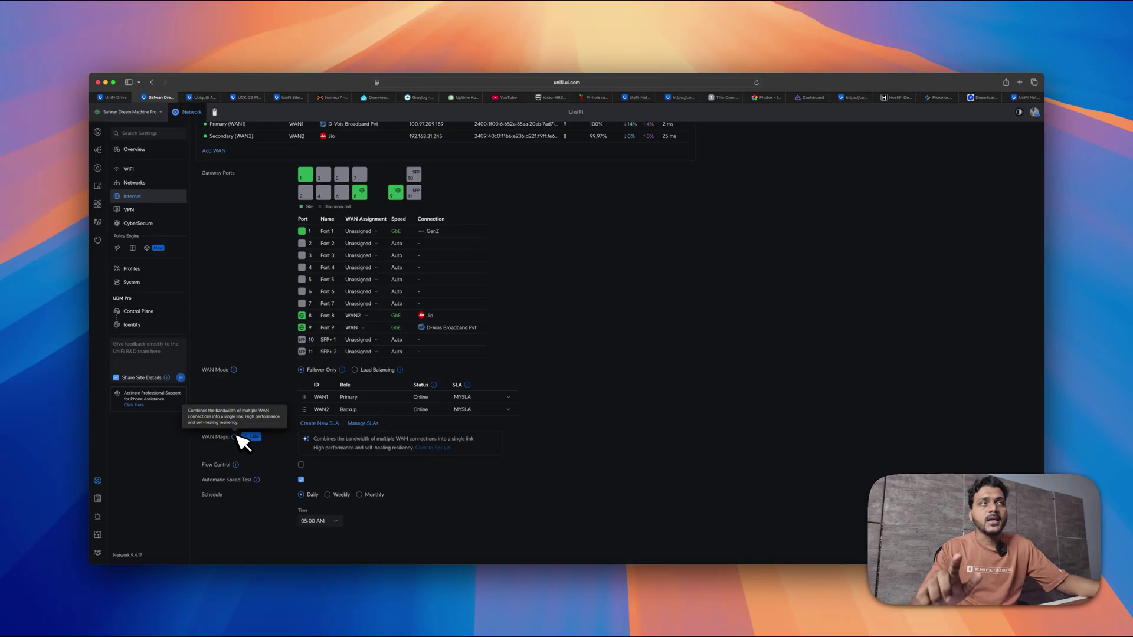
- Open the Dream Machine Pro dashboard and inspect the top client details and internet activity graph
scroll(331, 334, up, 1)
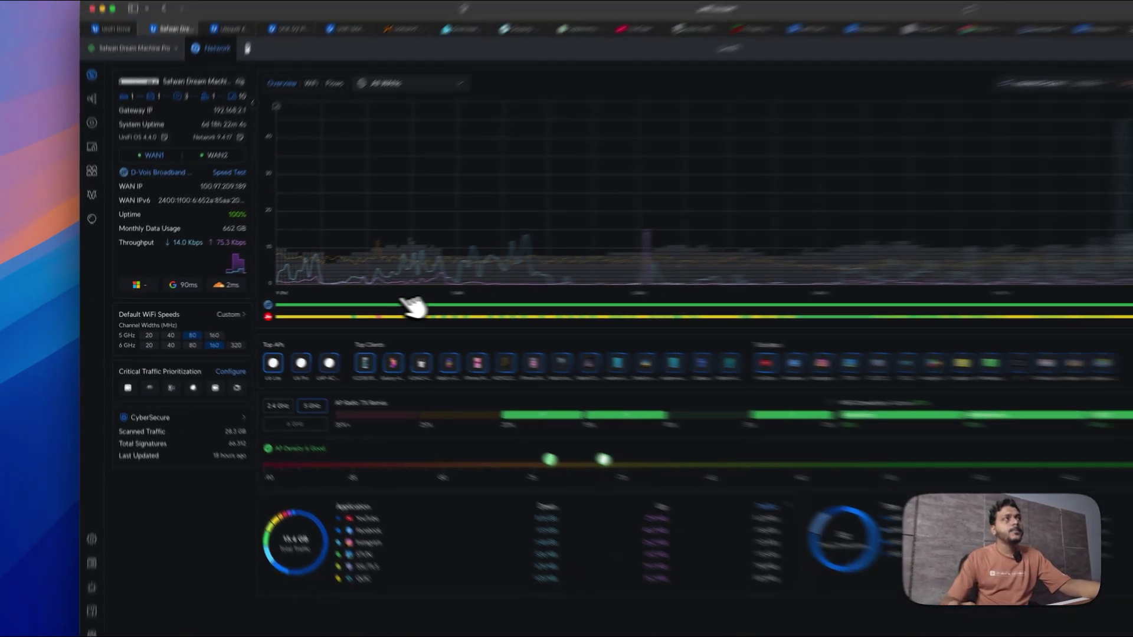
mouse_move(444, 353)
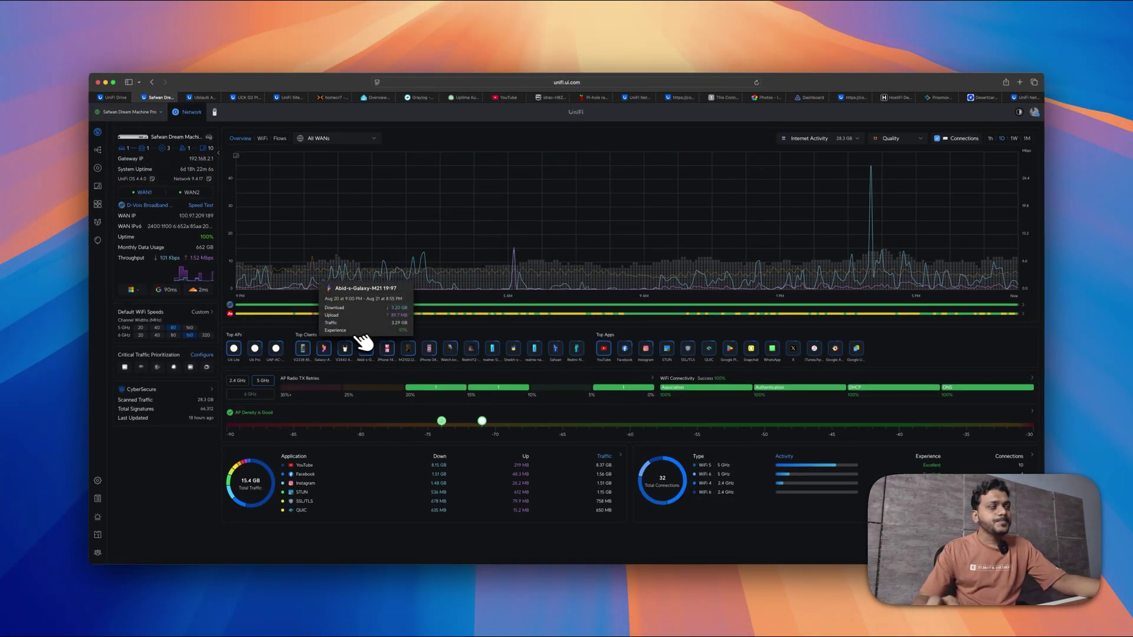
mouse_move(363, 271)
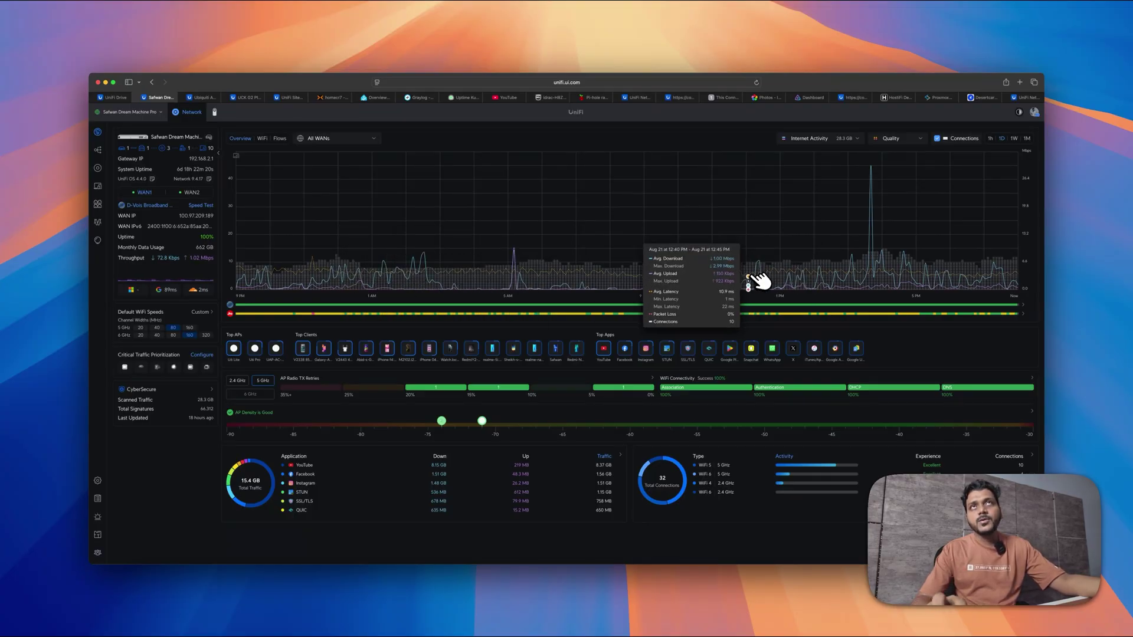
- Show Avg. Latency and Packet Loss in turn on the activity graph, and open the Internet Activity choices
click(903, 139)
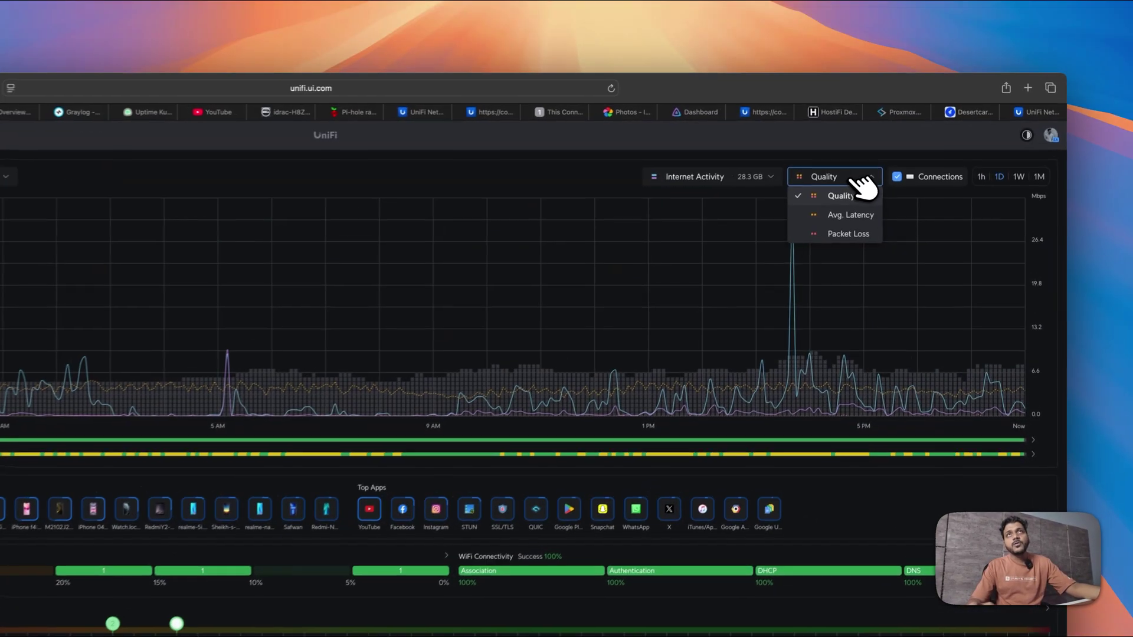
click(848, 215)
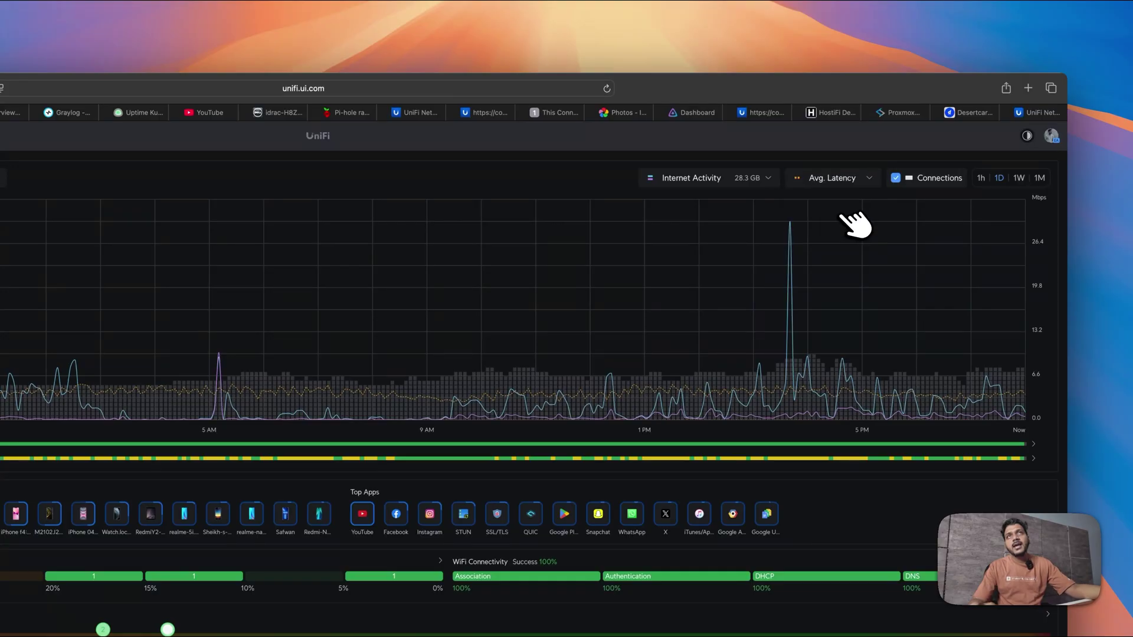
click(856, 180)
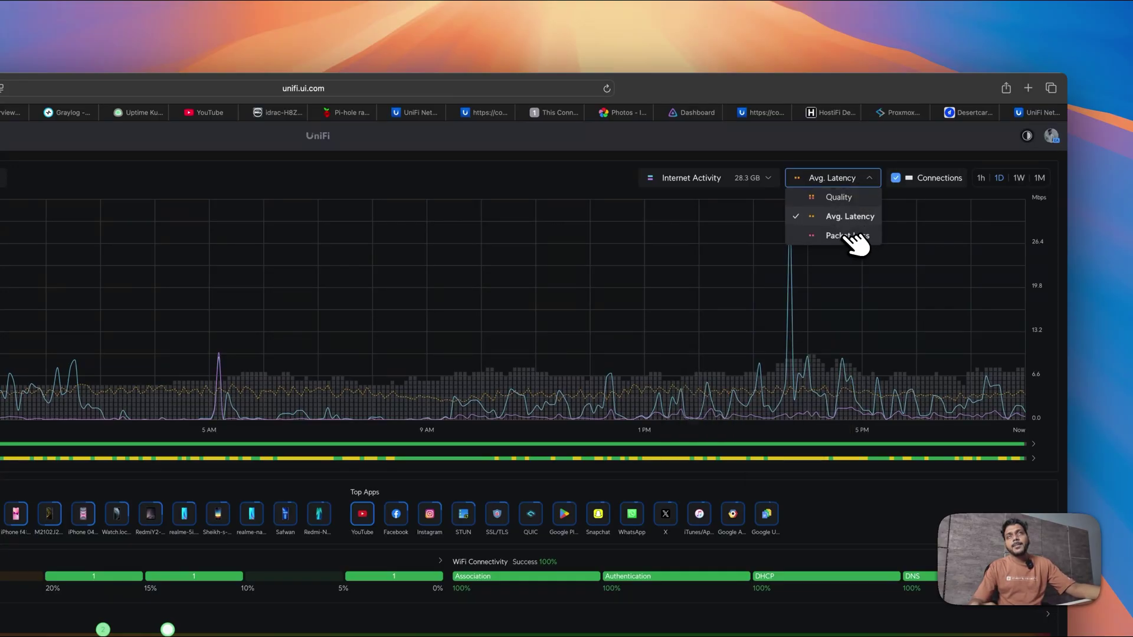
click(848, 235)
click(843, 179)
click(767, 179)
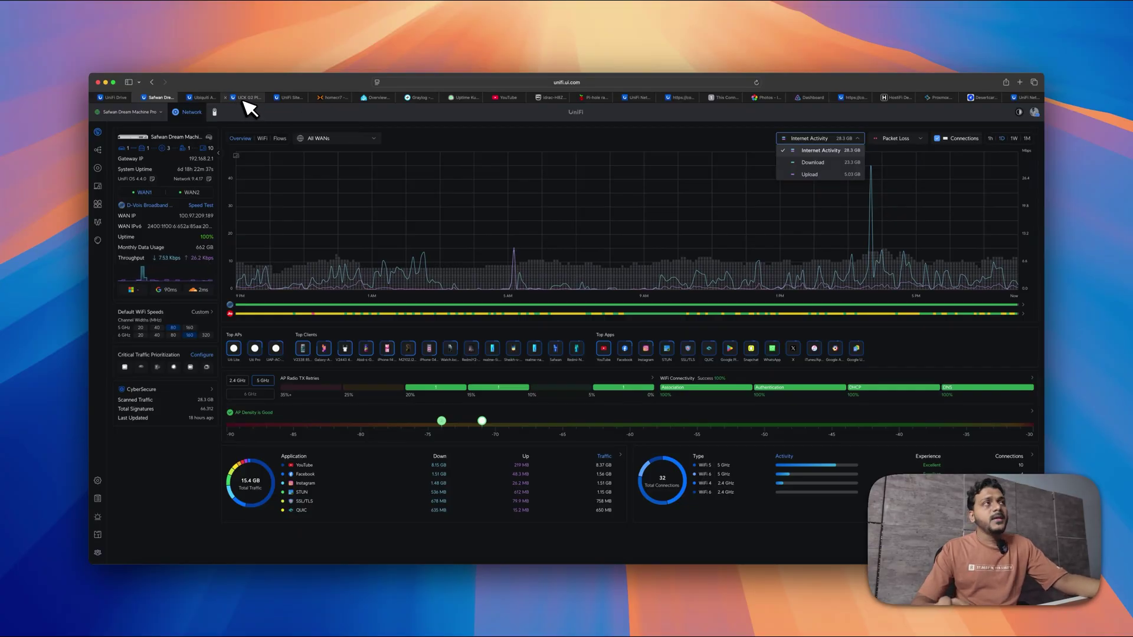
- Switch to the UCK G2 Plus site and start a new CyberSecure content filter with Enhanced filtering
mouse_move(249, 103)
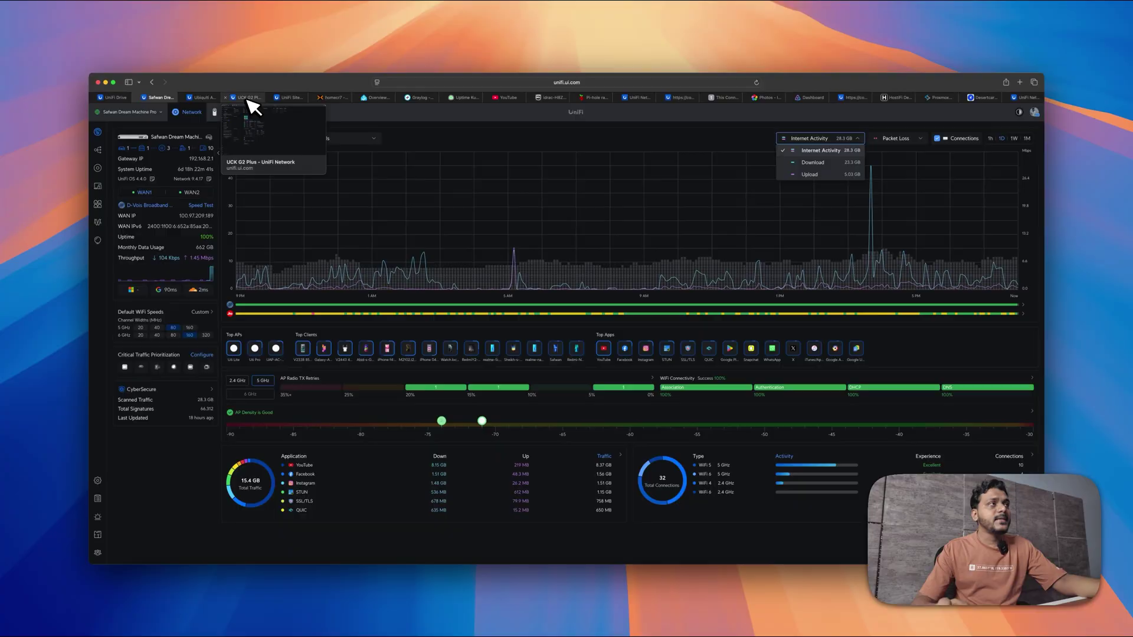
click(248, 103)
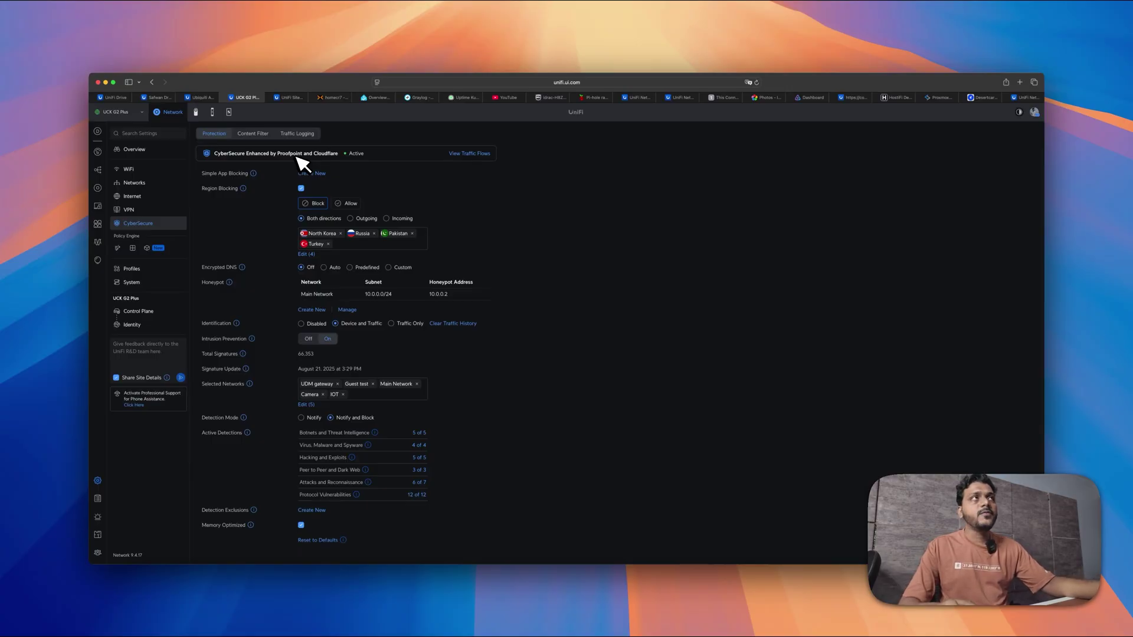
click(254, 134)
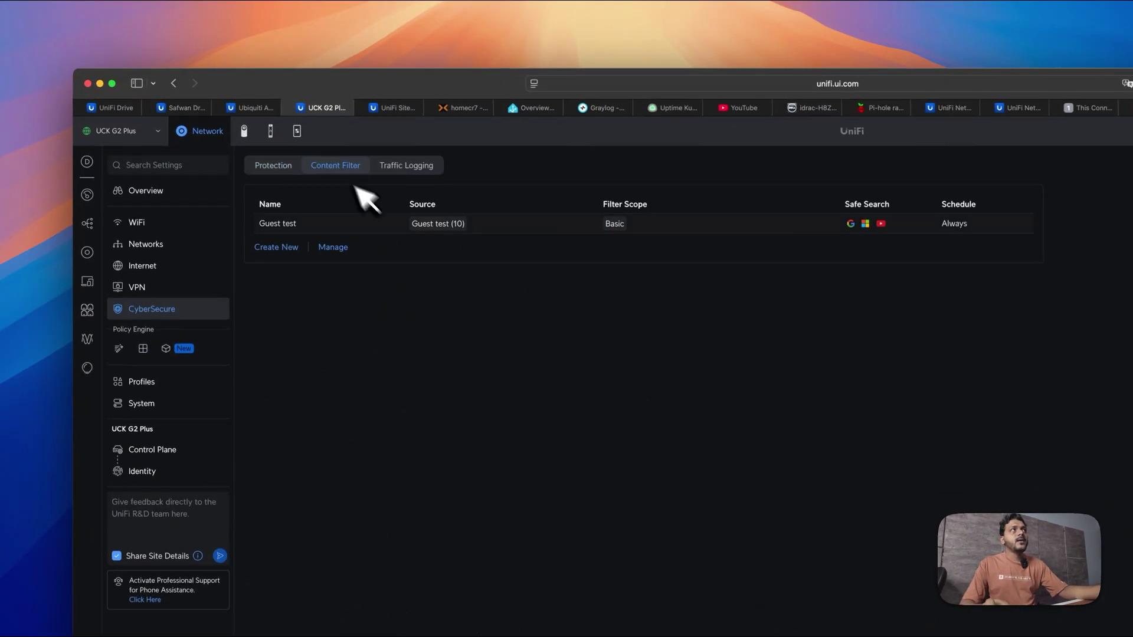
click(283, 247)
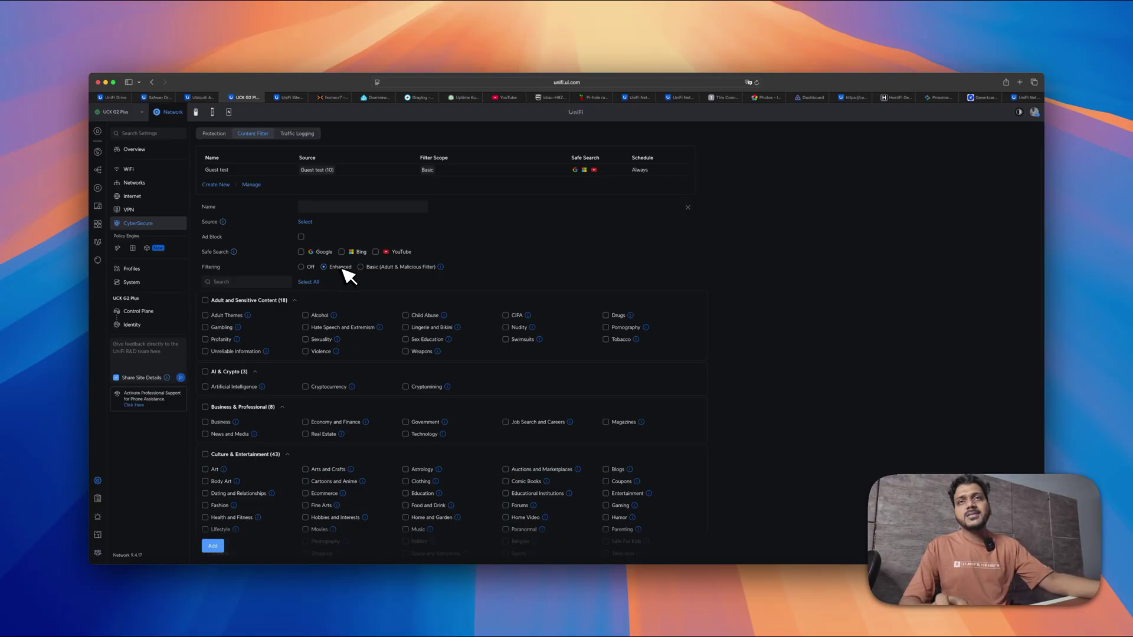
- Examine the Enhanced filtering categories and the allowlist, blocklist and schedule options of the new content filter
scroll(265, 315, down, 2)
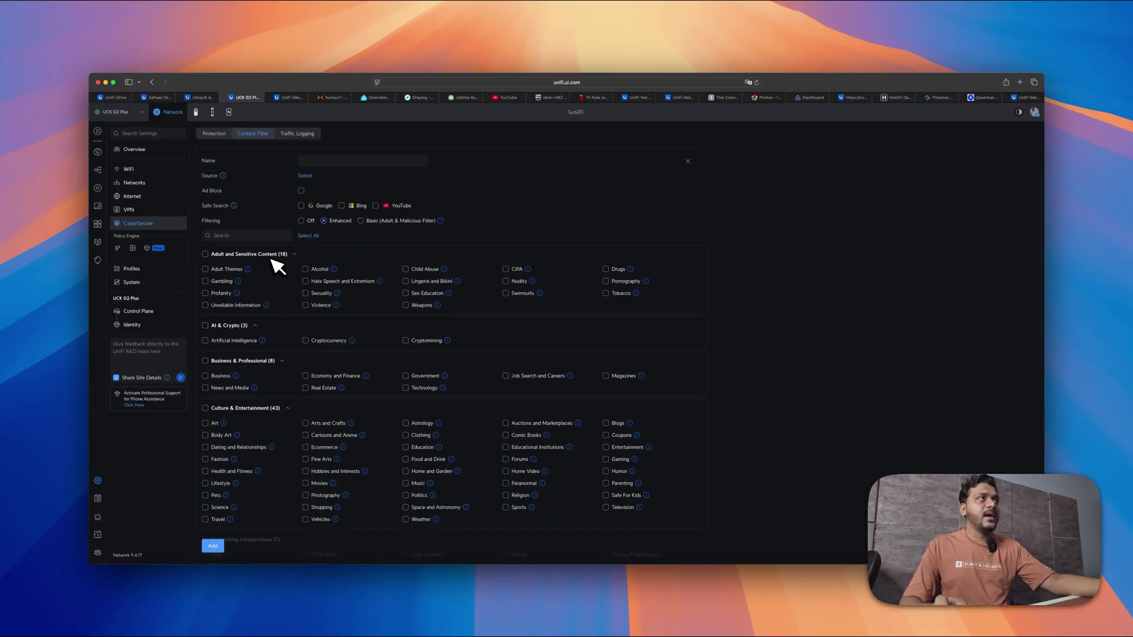
scroll(280, 275, down, 1)
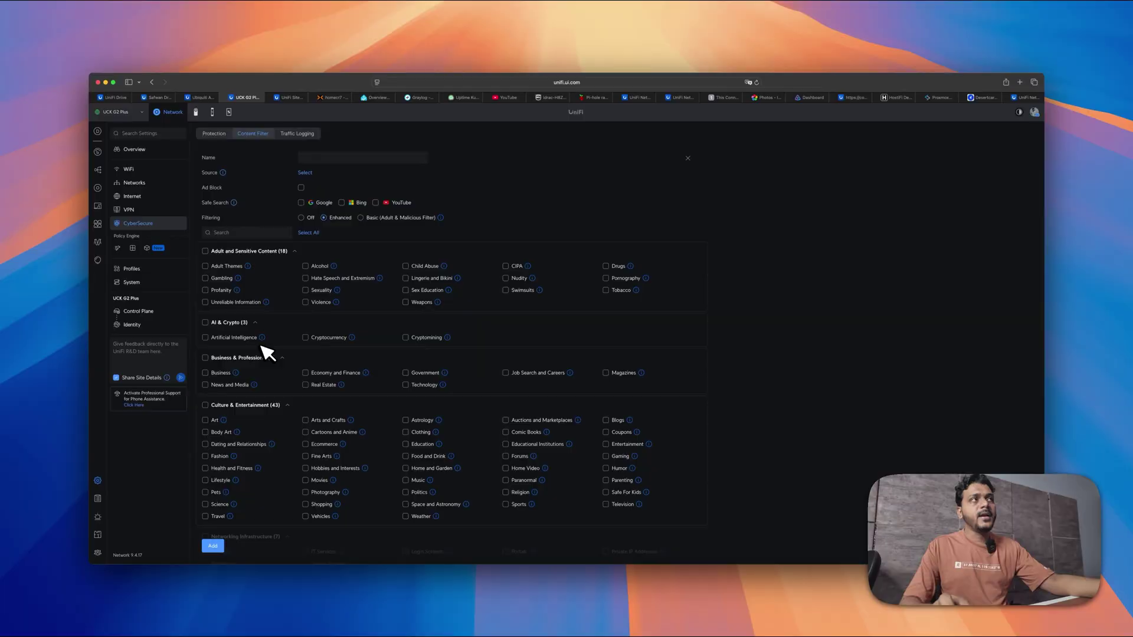
scroll(275, 347, down, 8)
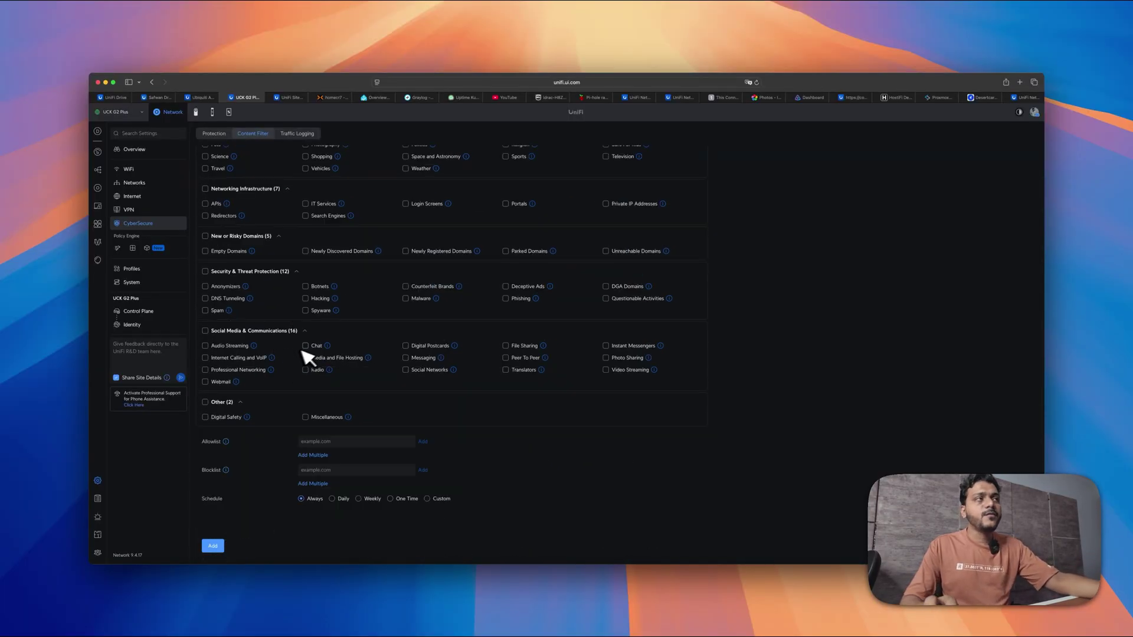
- Open the Secondary (WAN2) internet settings and show the SLAAC, DHCPv6 and Static IP options for its IPv6 connection in turn
scroll(304, 334, up, 8)
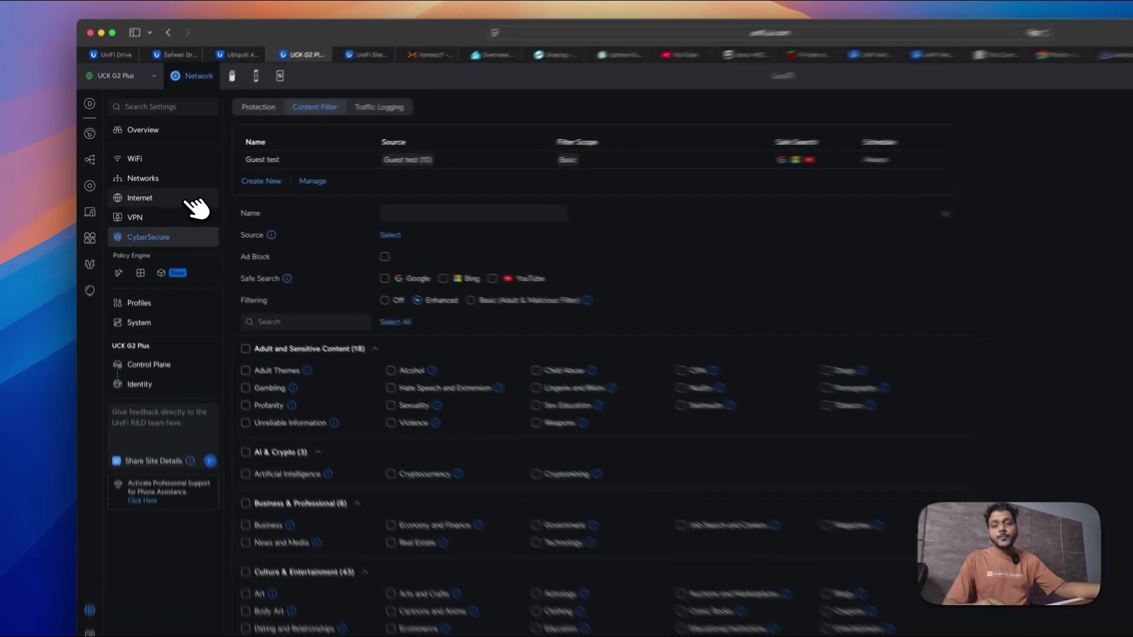
click(180, 198)
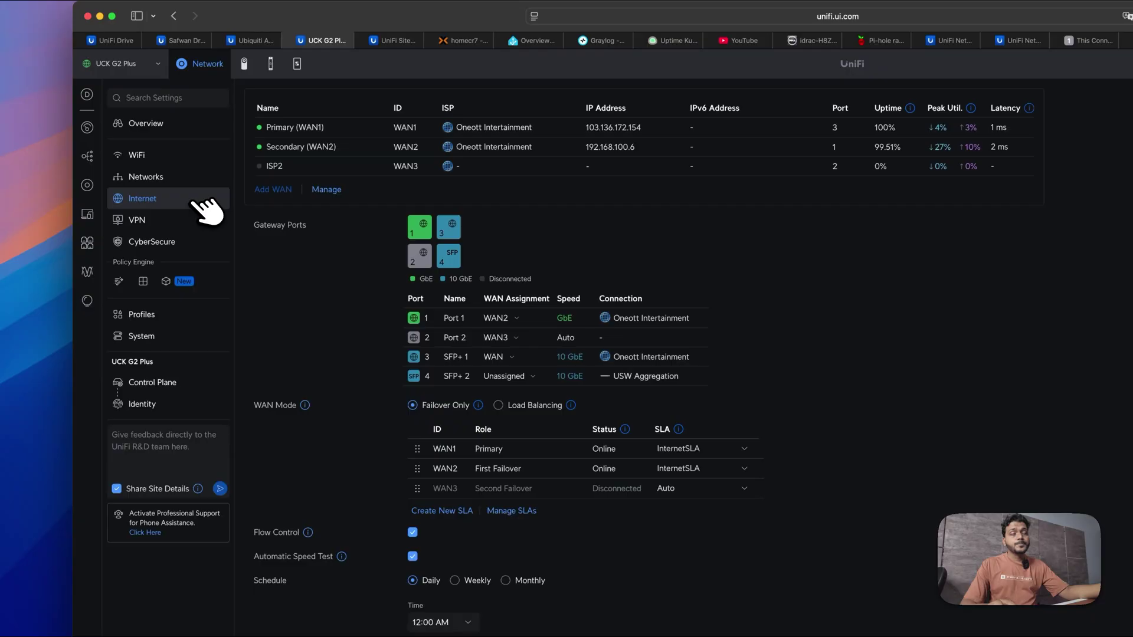
click(362, 150)
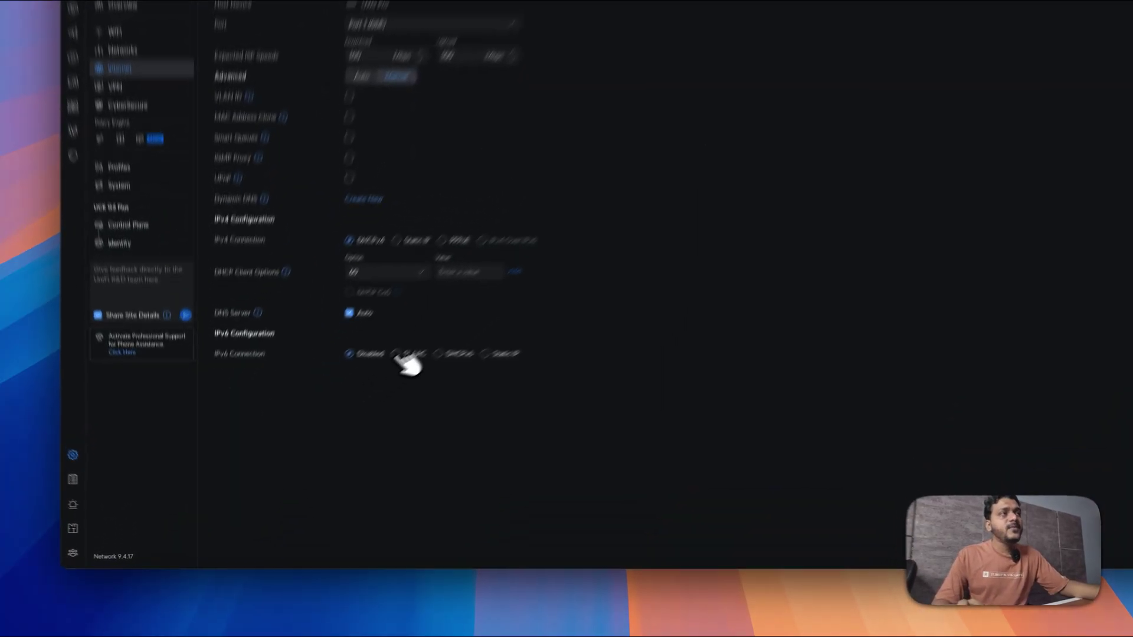
click(336, 406)
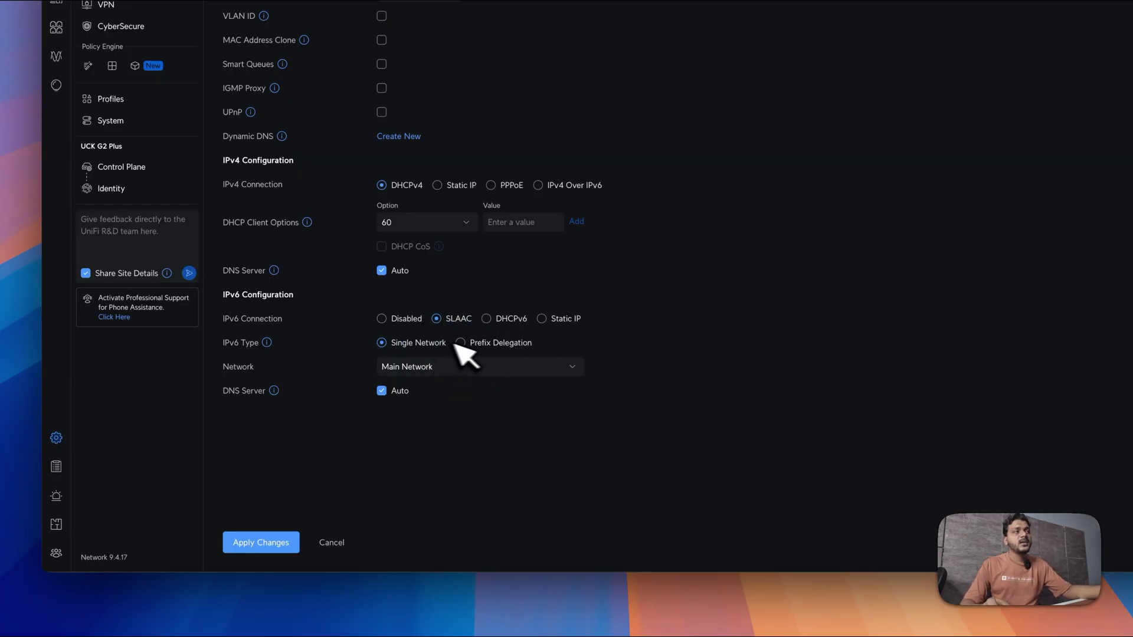
click(509, 320)
click(541, 320)
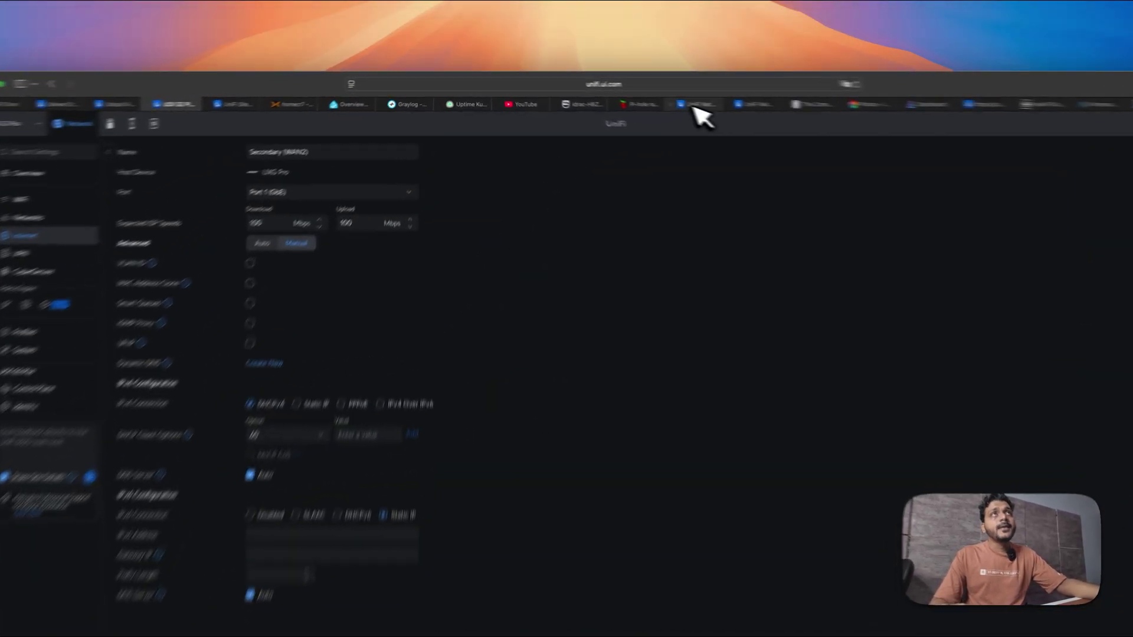
- Switch to the UniFi Network release notes, highlight the IPv6 NAT66 line under Improvements, and dismiss the Backblaze notification
click(695, 106)
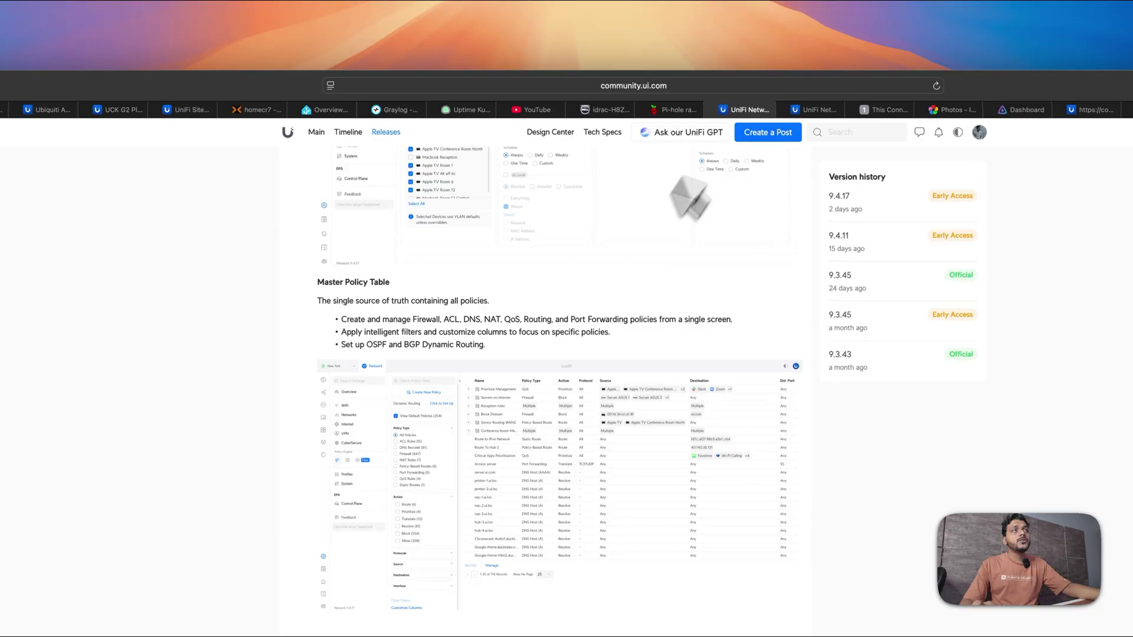
scroll(544, 377, down, 5)
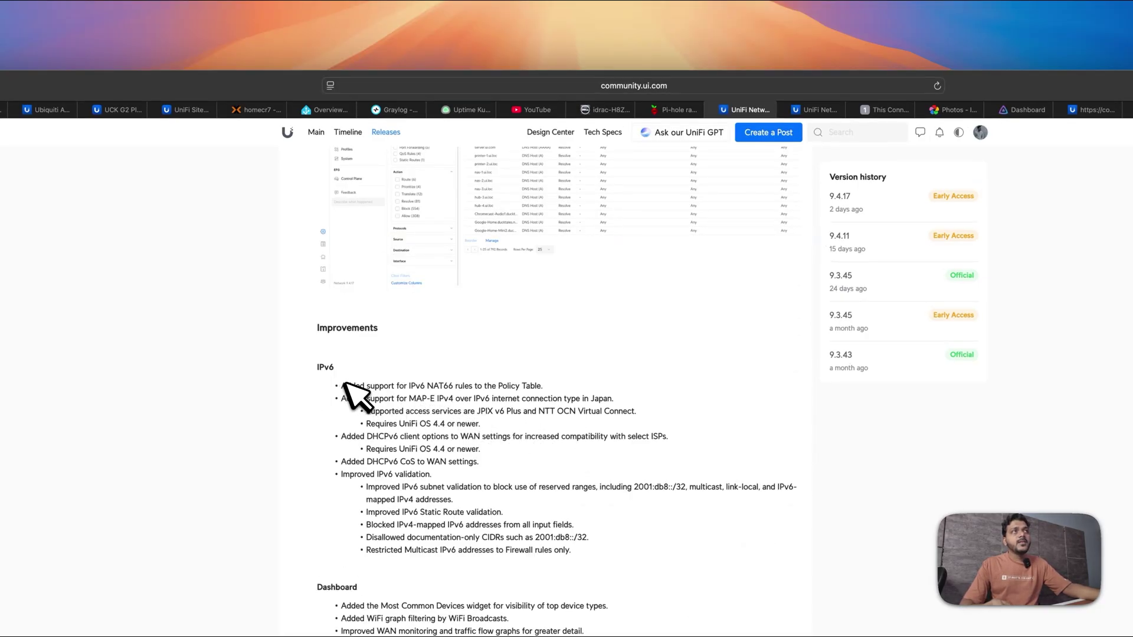
drag(341, 386, 564, 388)
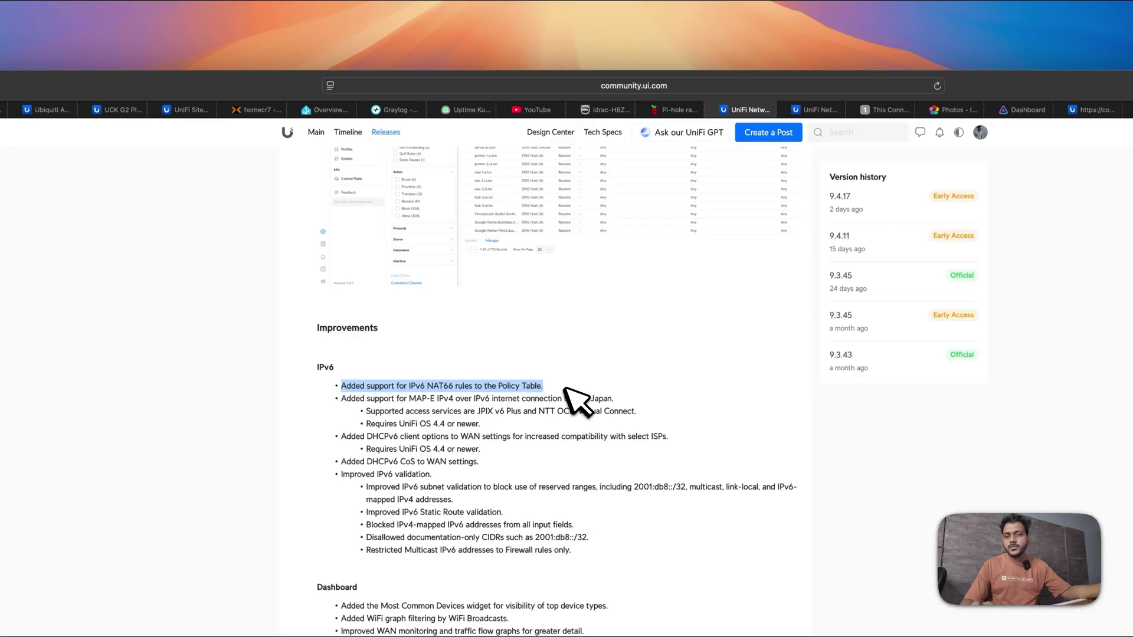
click(412, 398)
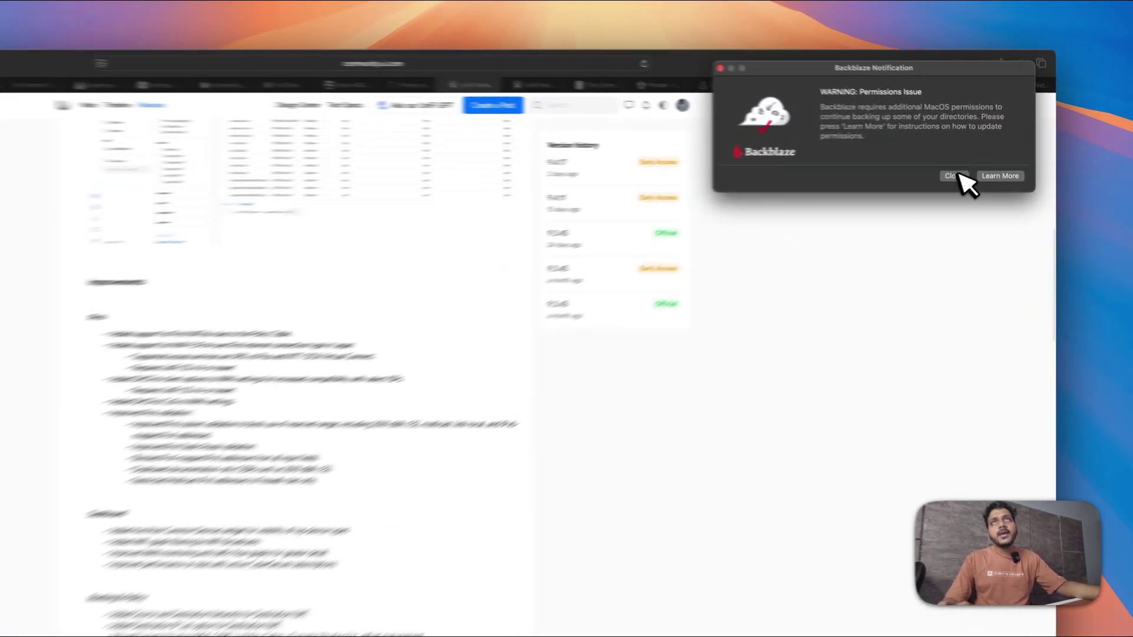
click(957, 175)
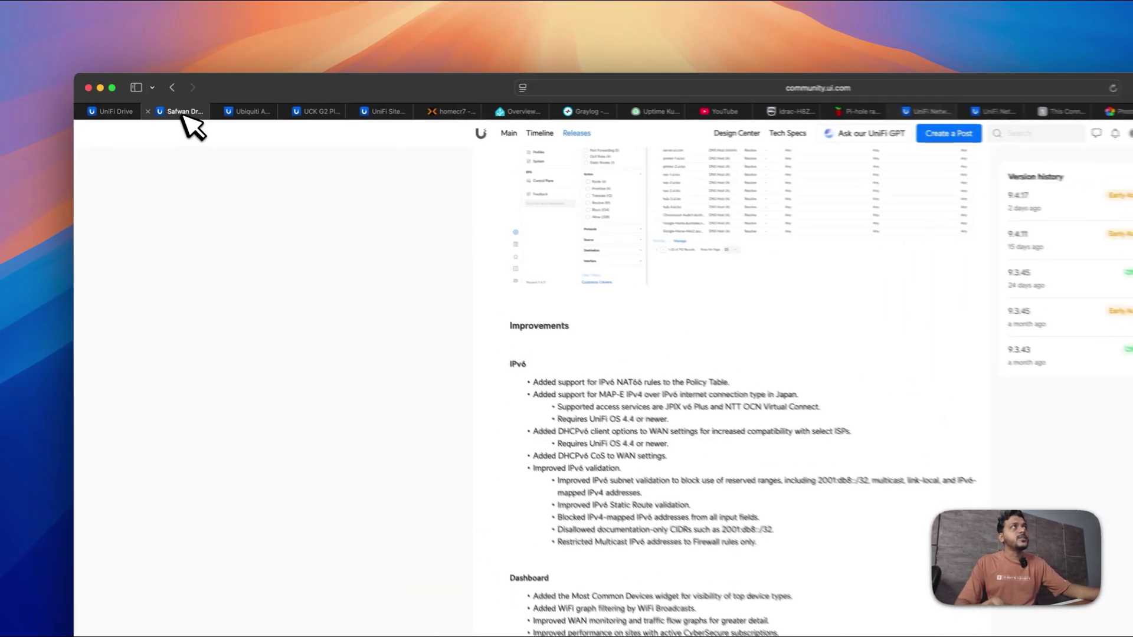
- Switch to the Dream Machine Pro site, view its dashboard, and open the settings overview
click(160, 99)
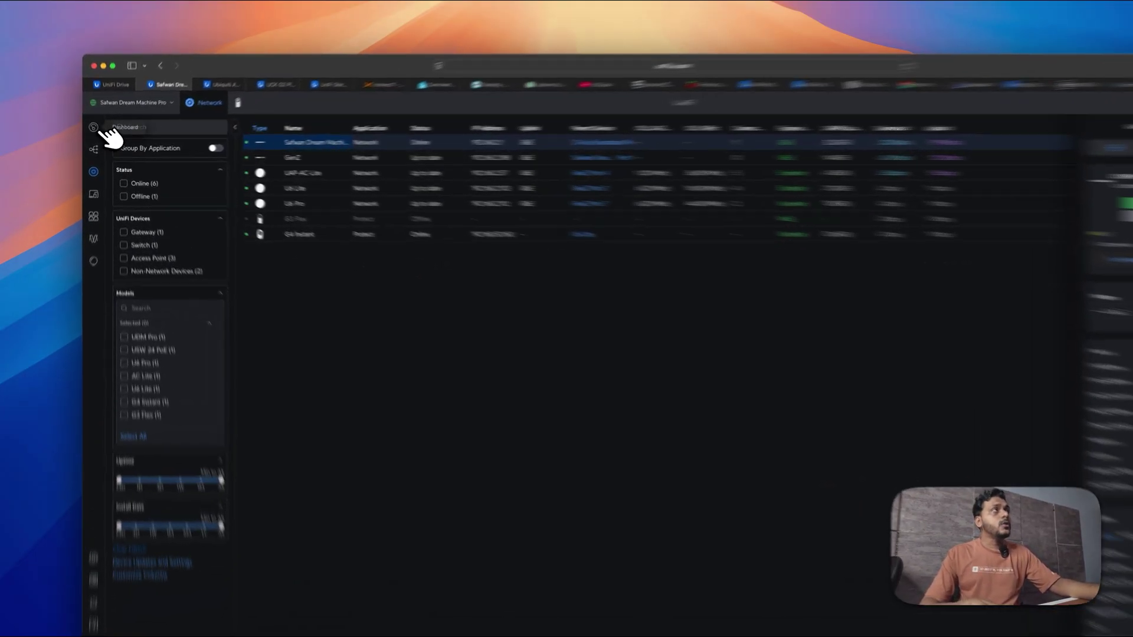
click(98, 131)
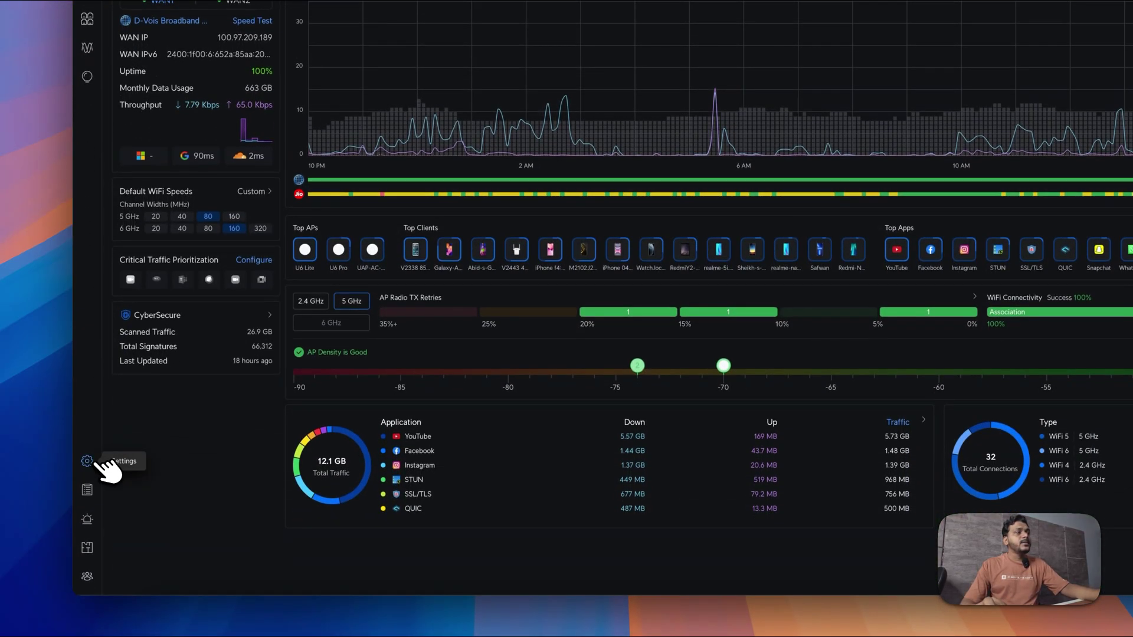
click(89, 461)
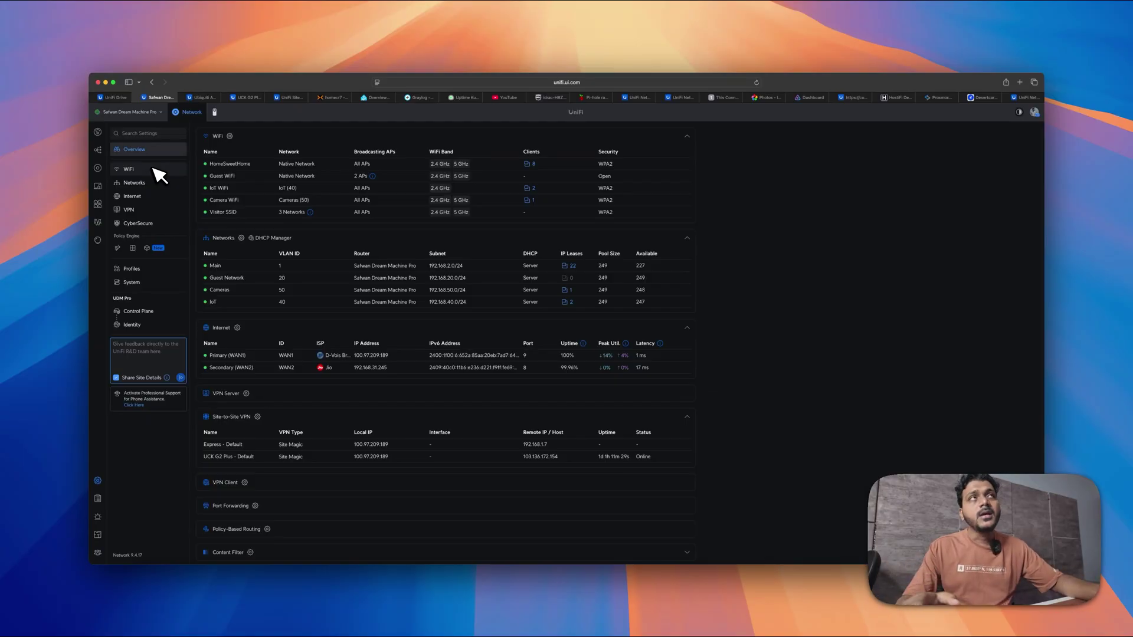
- Return to the UniFi Network release notes and review the Improvements, Bugfixes and Master Policy Table sections
click(636, 98)
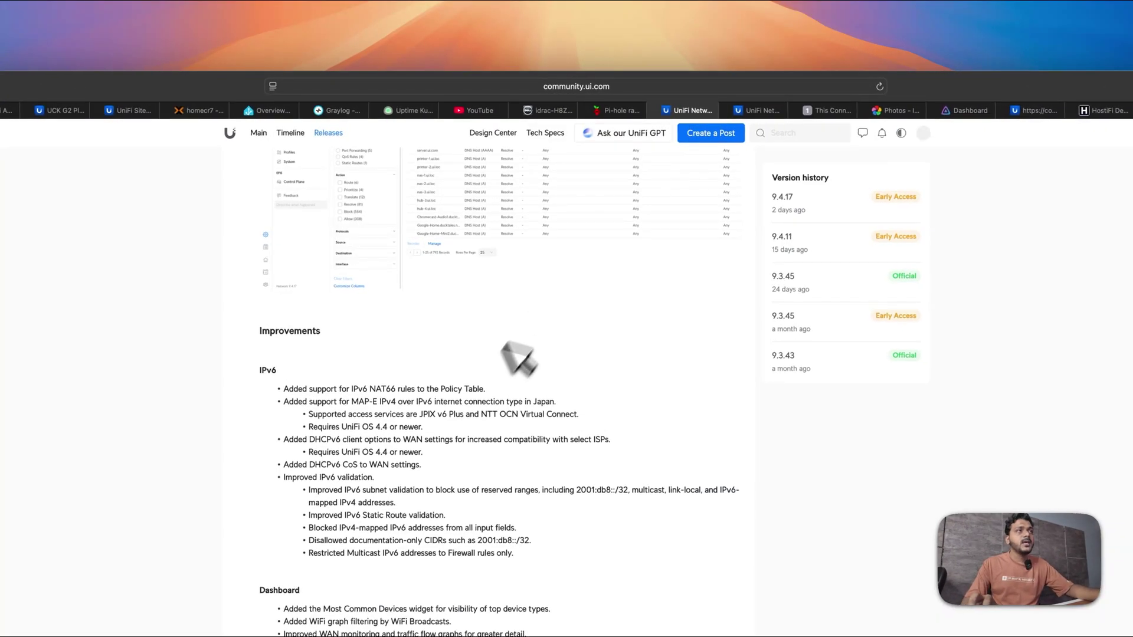
scroll(479, 413, down, 7)
scroll(466, 407, down, 4)
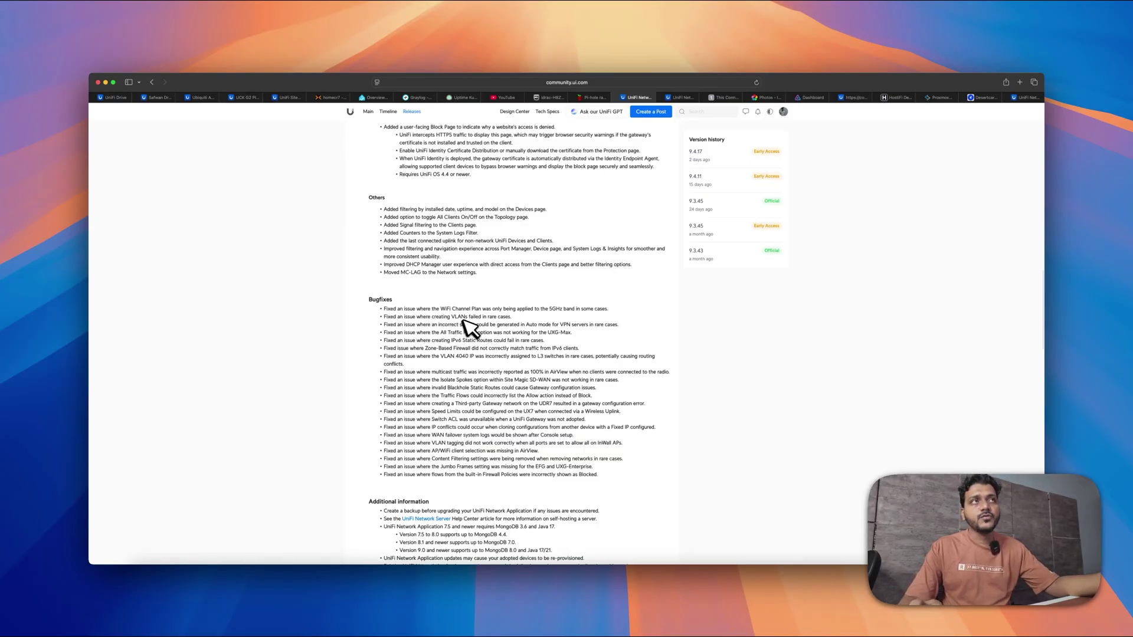
scroll(495, 354, down, 2)
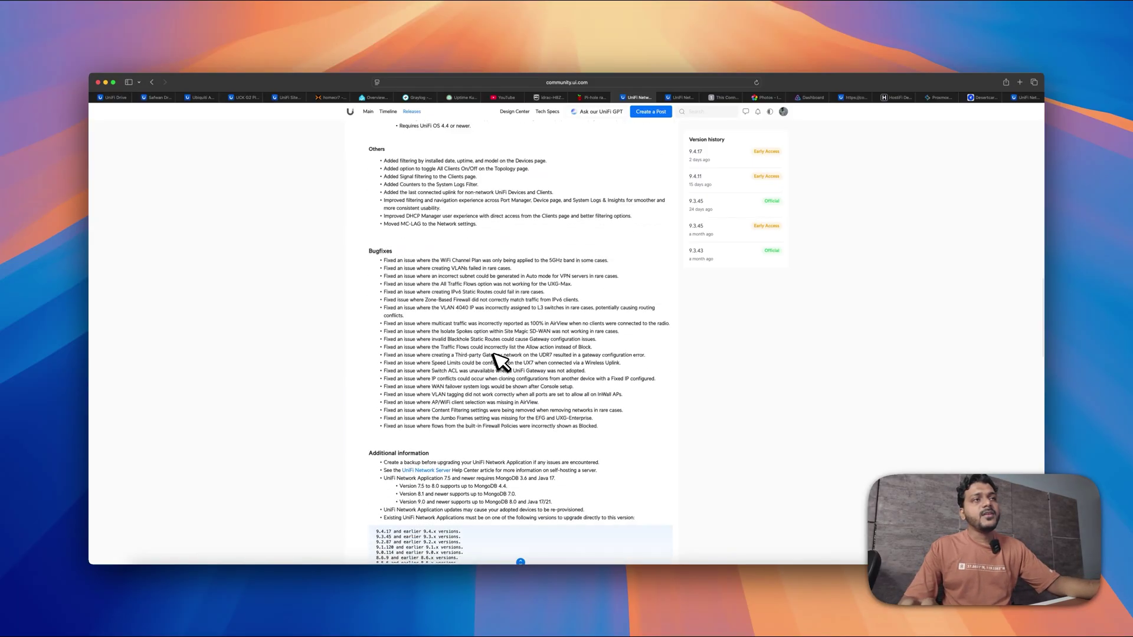
scroll(501, 361, up, 10)
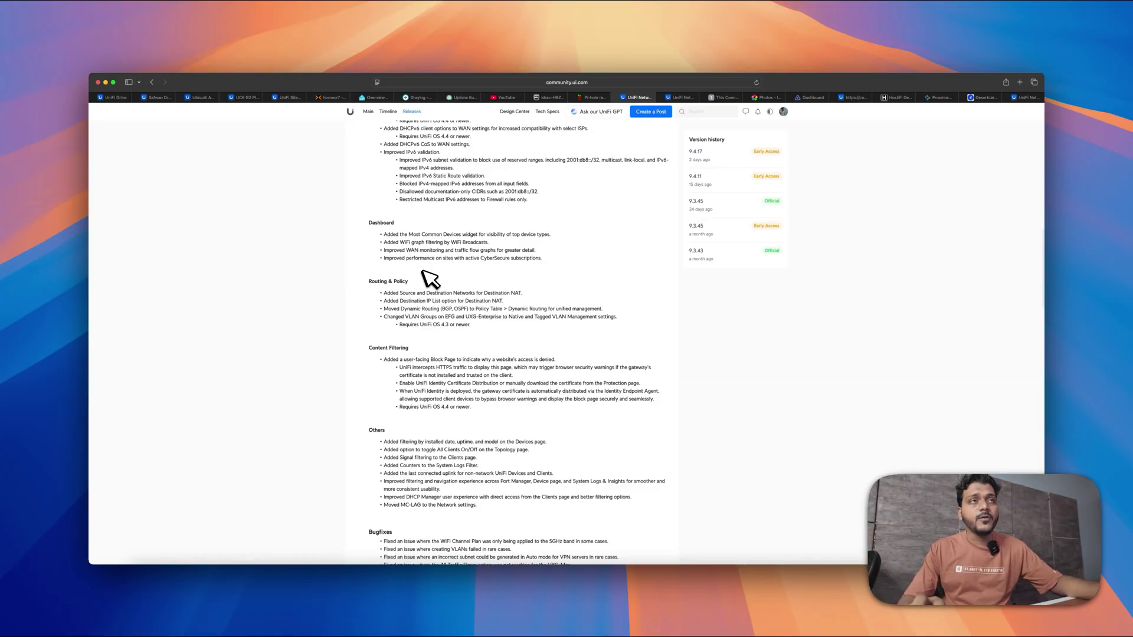
scroll(430, 279, up, 6)
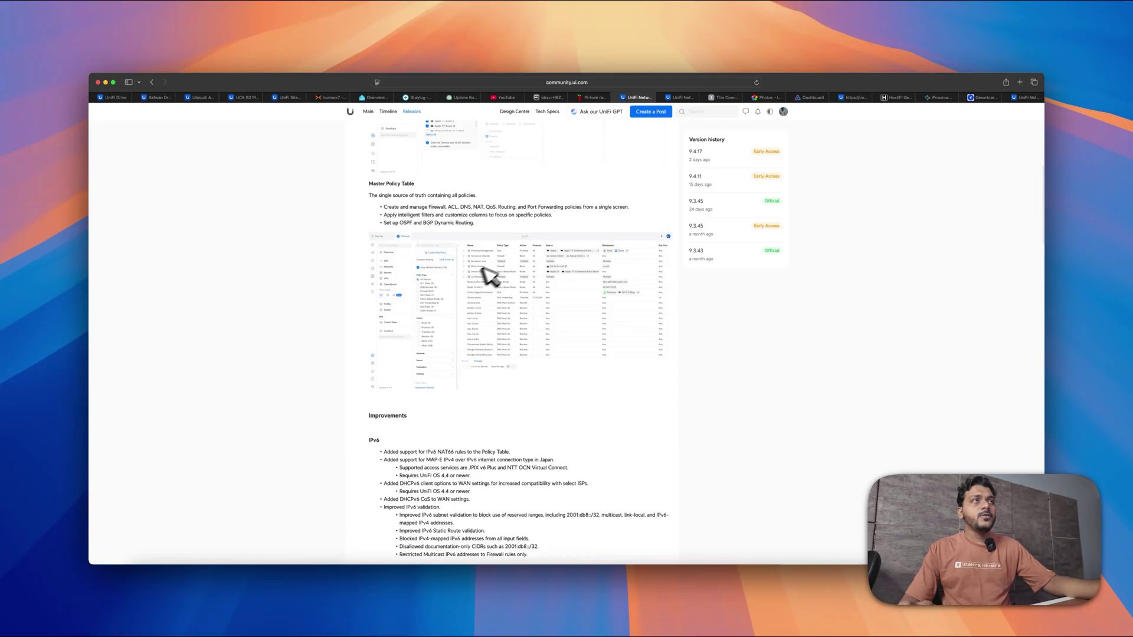